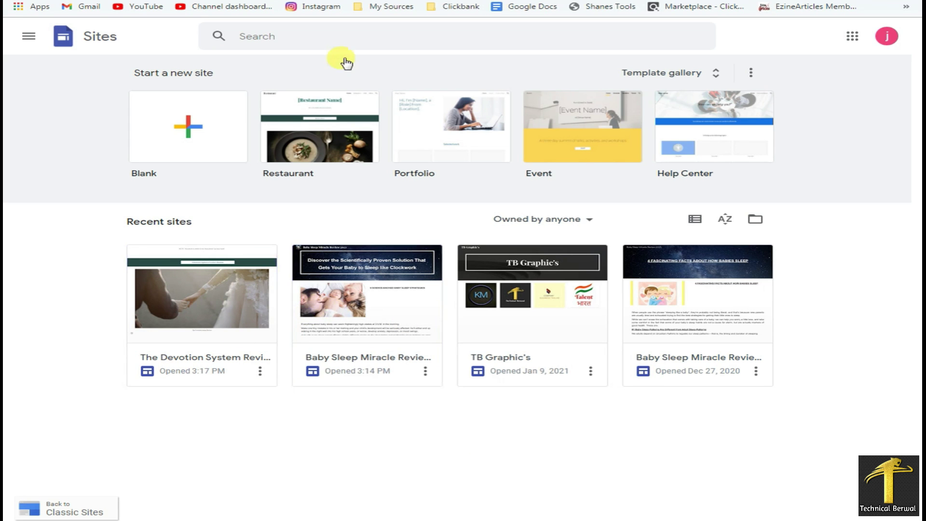
# Open the recent Baby Sleep Miracle site headed "Discover the Scientifically Proven Solution" and review its sections in the editor
pyautogui.click(367, 295)
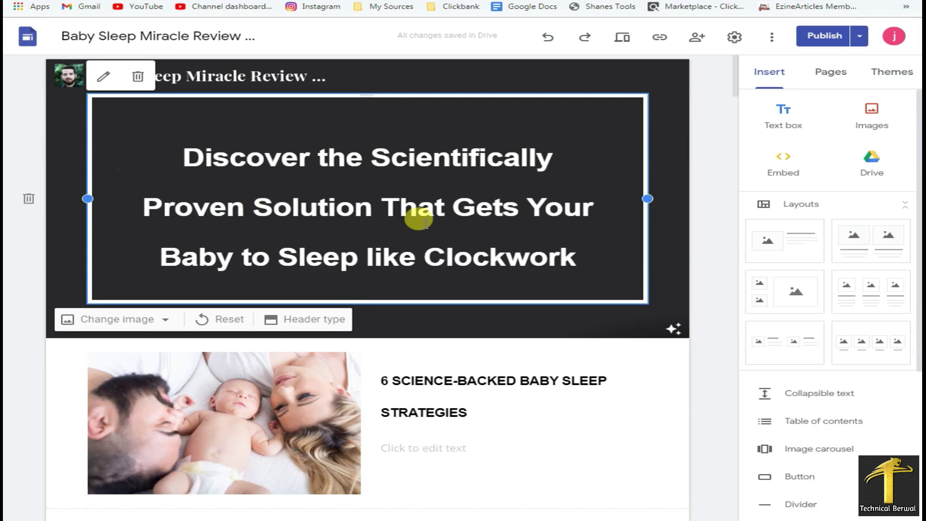
pyautogui.scroll(-10, 380, 323)
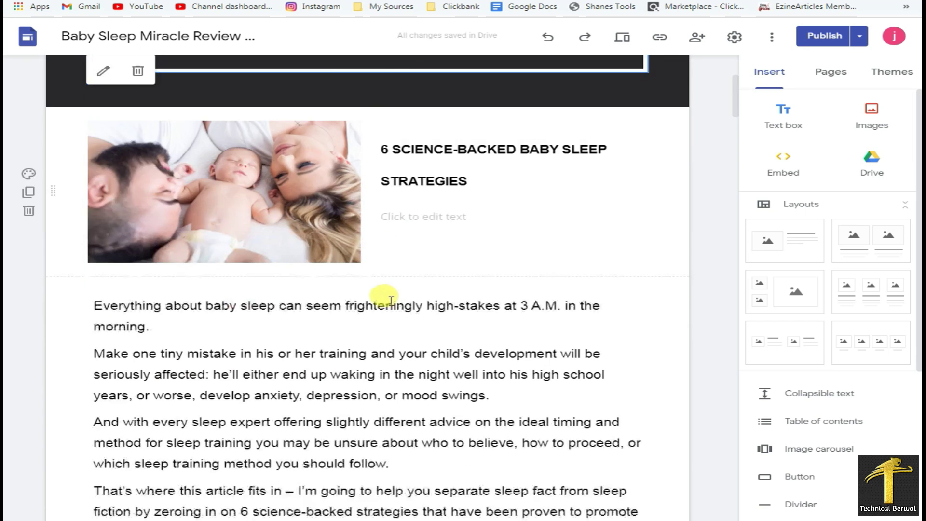
pyautogui.scroll(-5, 719, 248)
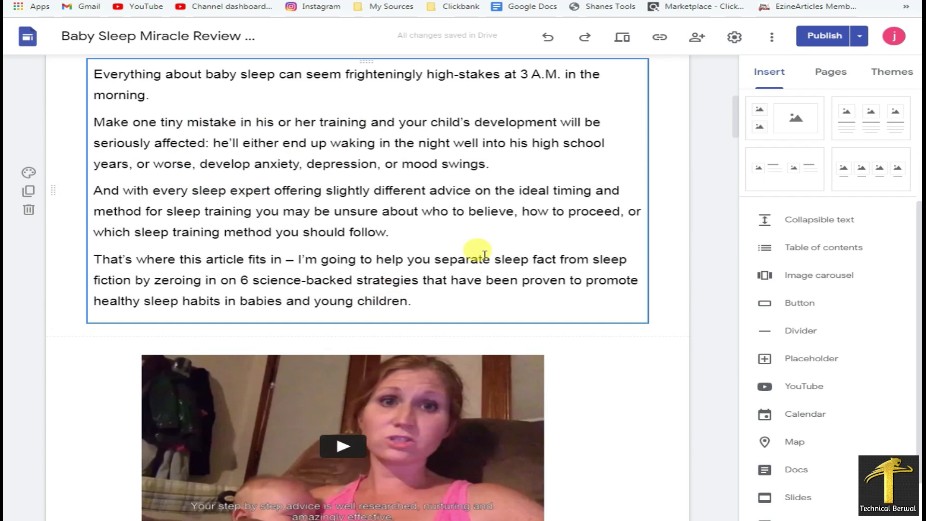
pyautogui.scroll(-3, 398, 313)
pyautogui.scroll(-7, 398, 313)
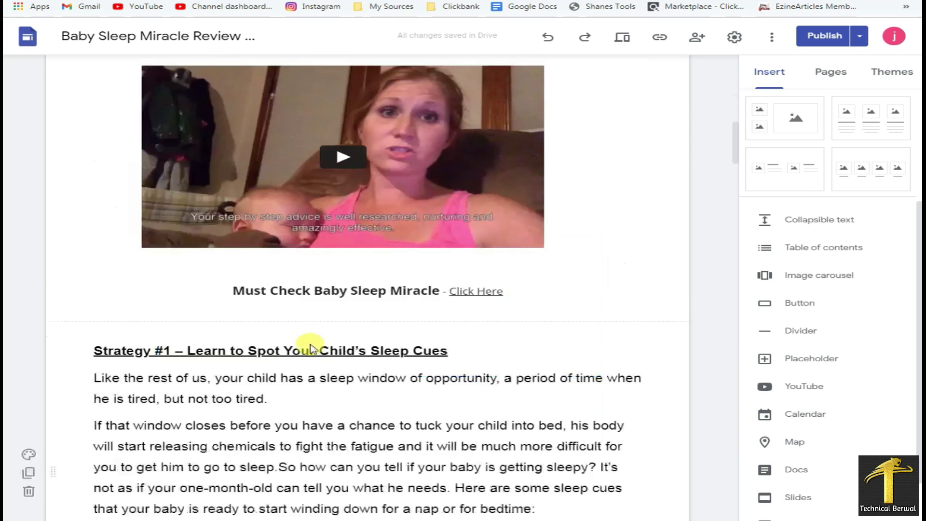
# View the published Baby Sleep Miracle Review 2021 page and read through its video section and sleep strategies
pyautogui.hotkey('ctrl', 'shift', 'p')
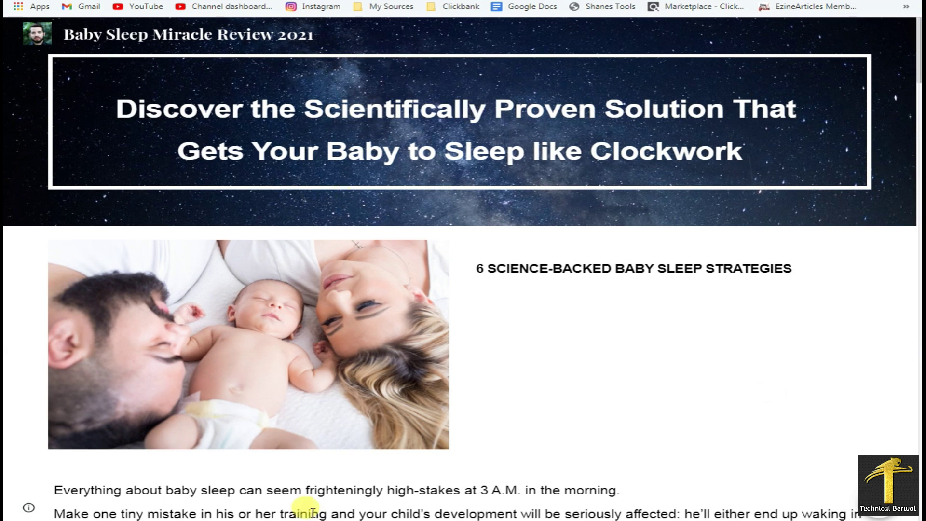
pyautogui.scroll(-7, 416, 228)
pyautogui.scroll(-19, 416, 228)
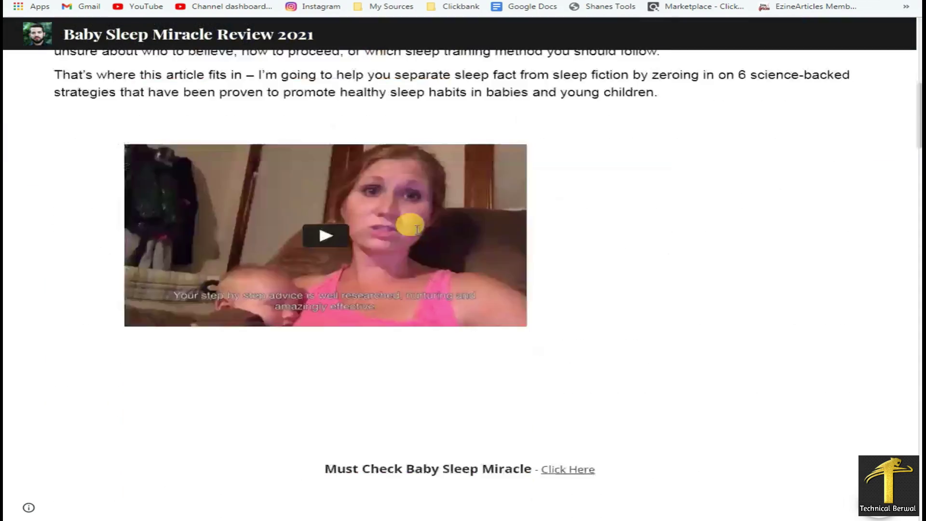
pyautogui.scroll(-18, 416, 234)
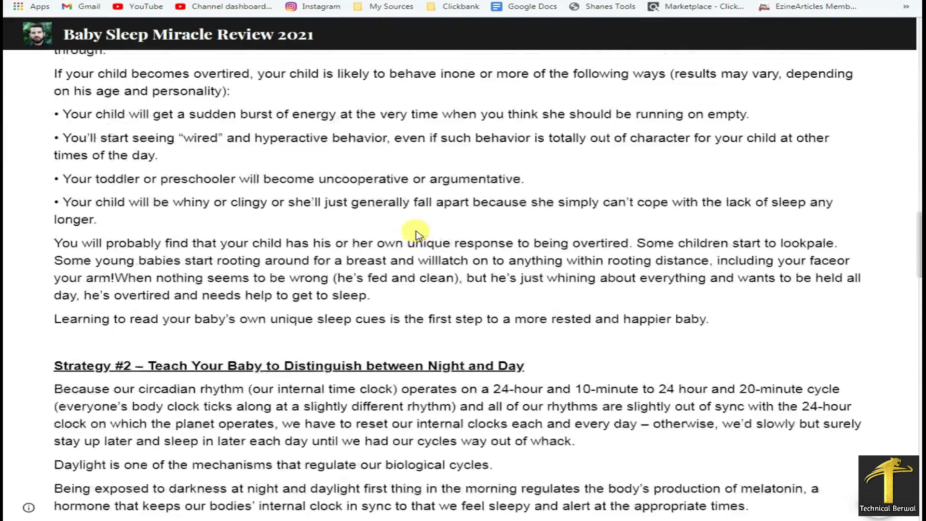
pyautogui.scroll(-6, 343, 244)
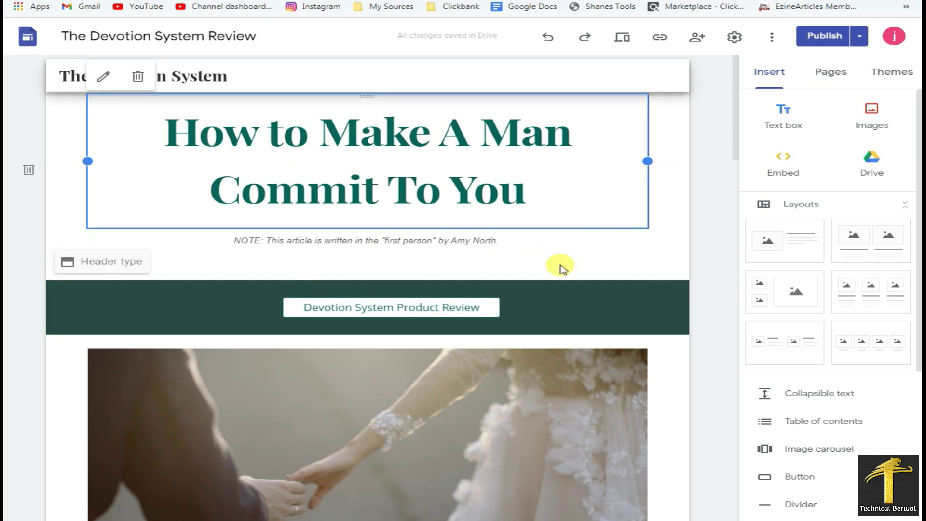
# Review The Devotion System Review site in the editor and as a published page, and close the published page
pyautogui.scroll(-20, 560, 268)
pyautogui.scroll(-5, 511, 289)
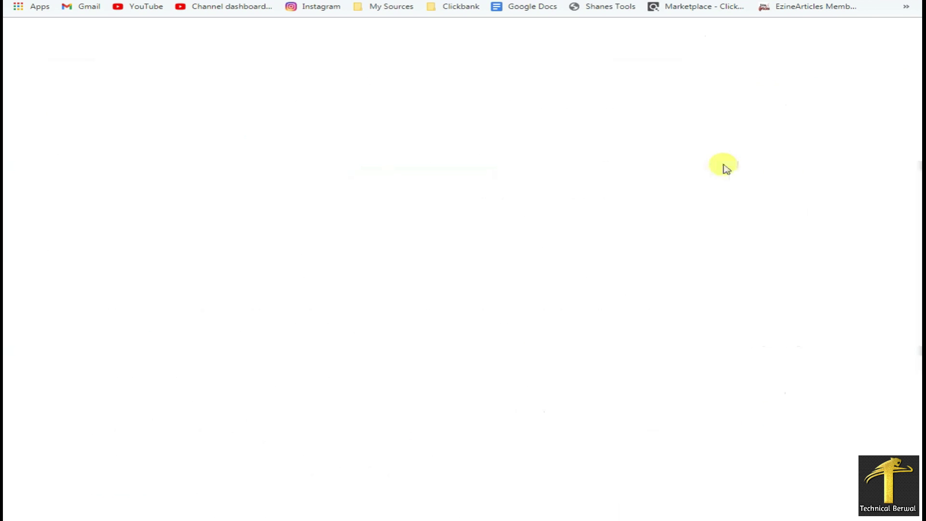
pyautogui.scroll(-3, 489, 282)
pyautogui.scroll(3, 497, 263)
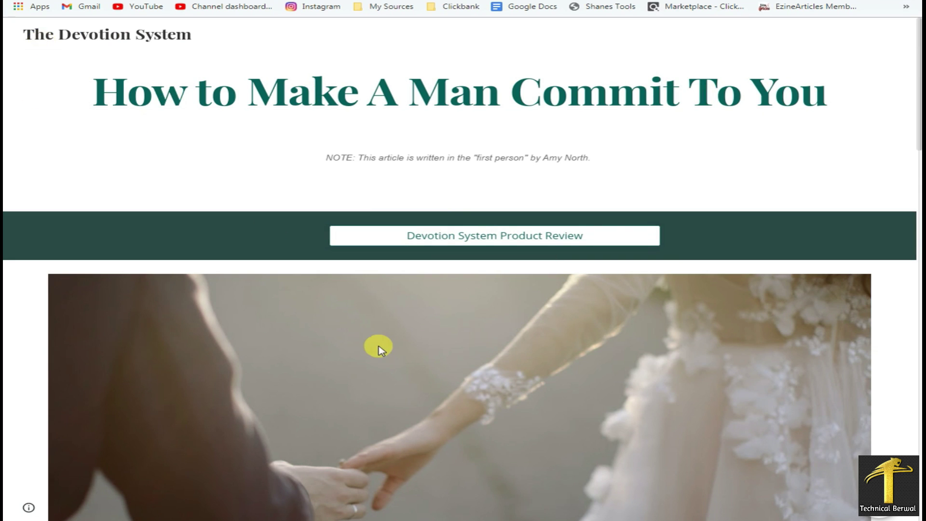
pyautogui.scroll(-10, 418, 265)
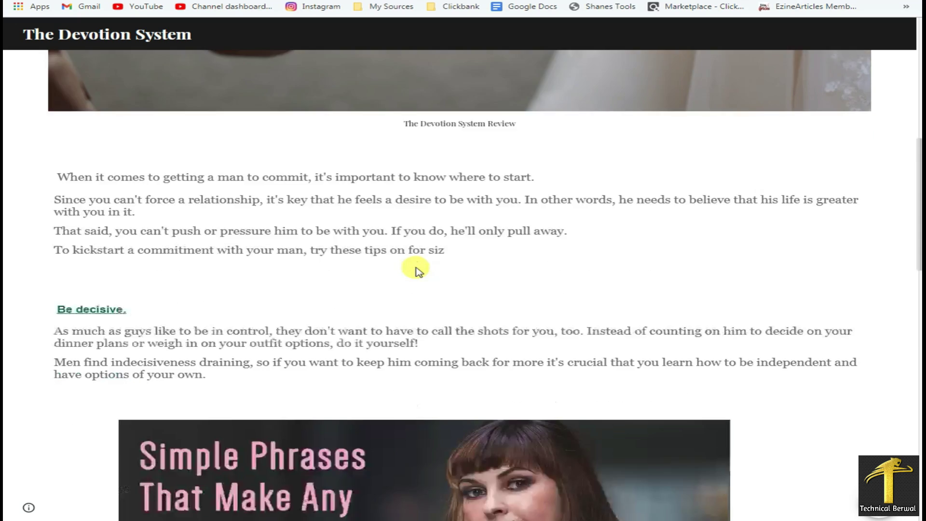
pyautogui.scroll(-20, 418, 270)
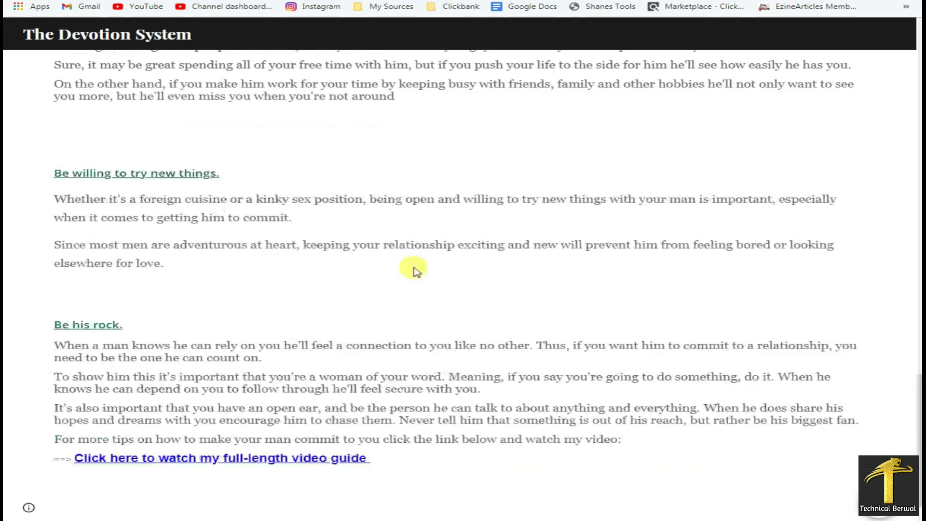
pyautogui.scroll(-1, 417, 271)
pyautogui.scroll(4, 417, 268)
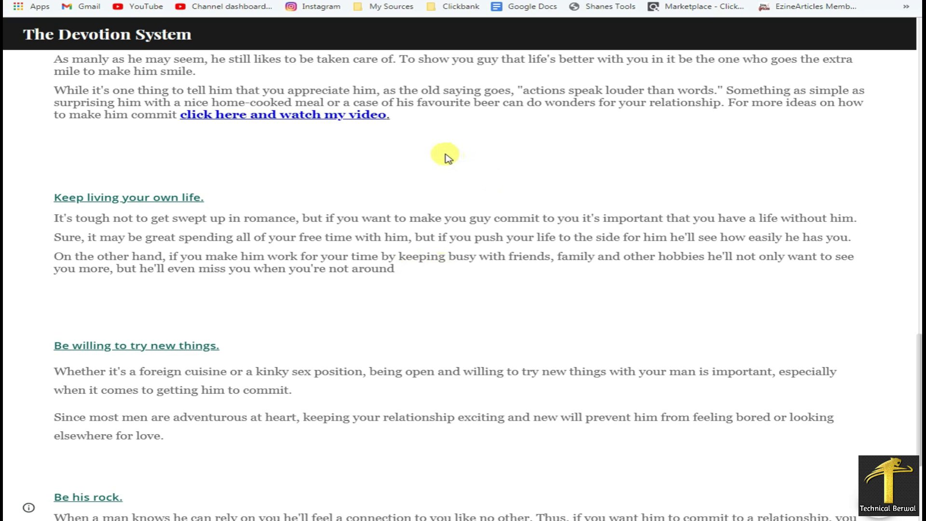
pyautogui.hotkey('ctrl', 'w')
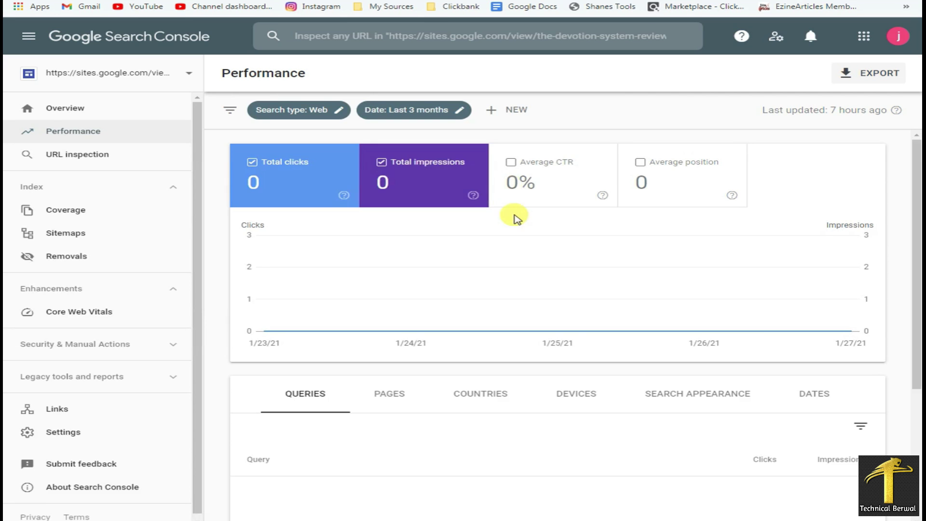
# Switch to Google Search Console and check the recent URL suggestions for inspecting the devotion-system-review property
pyautogui.click(467, 36)
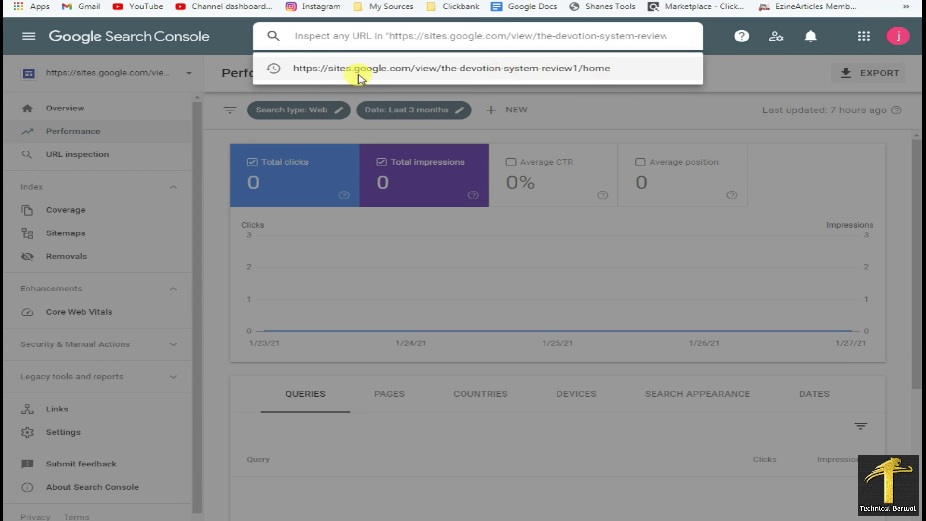
pyautogui.click(744, 103)
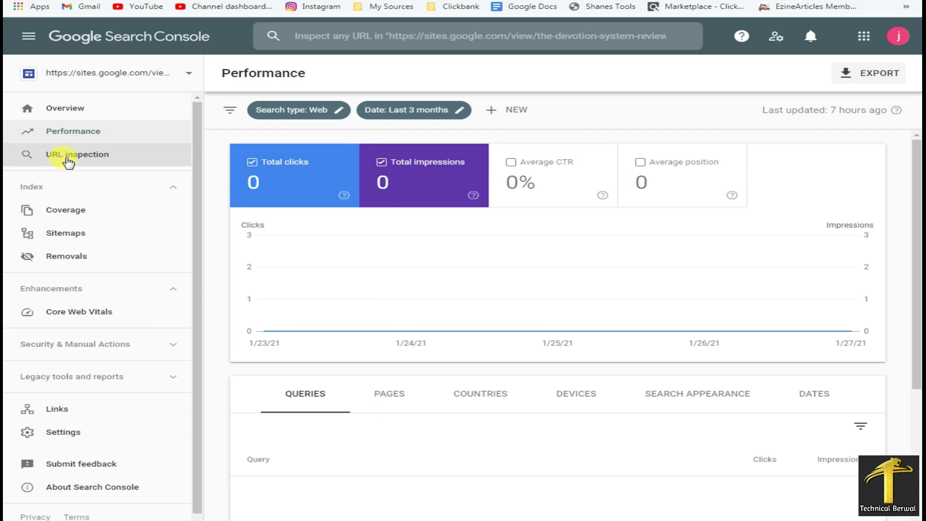
# Return to the Baby Sleep Miracle Review site in the Google Sites editor and open its published version
pyautogui.click(383, 19)
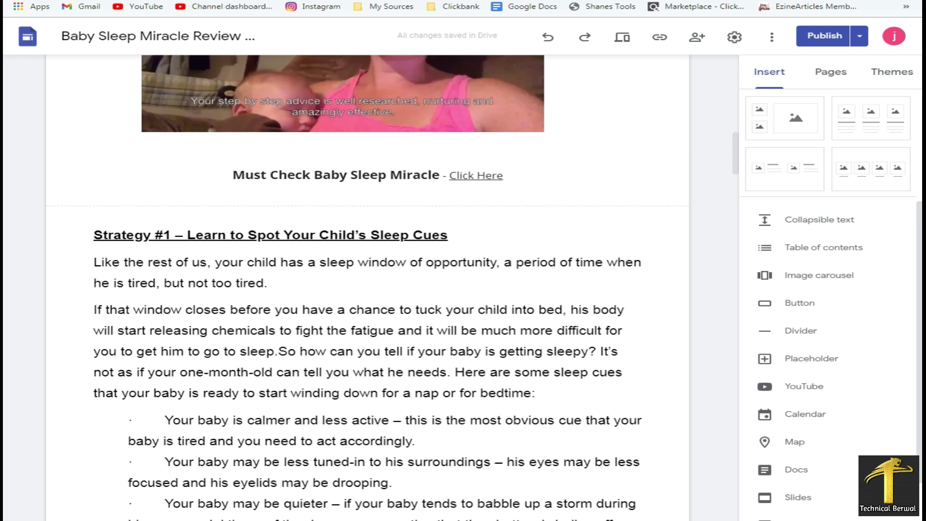
pyautogui.scroll(6, 603, 171)
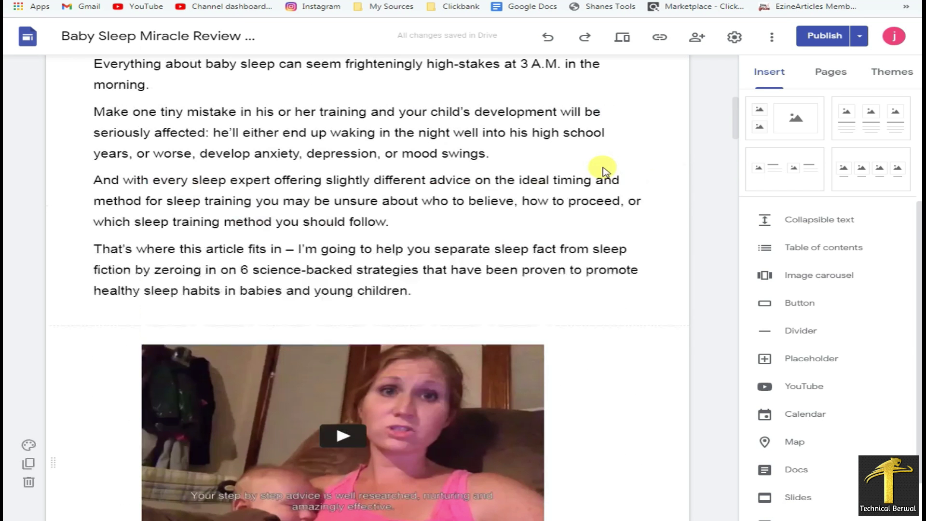
pyautogui.scroll(10, 604, 170)
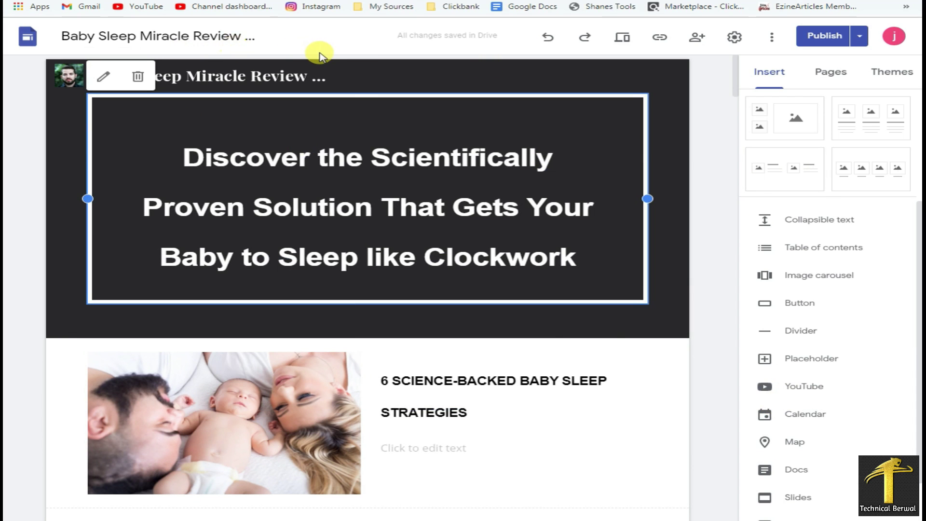
pyautogui.click(861, 38)
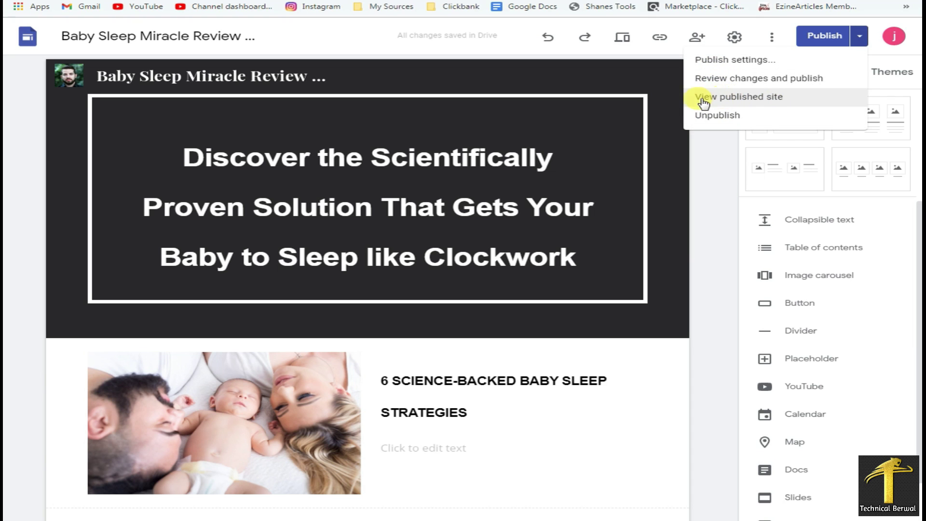
pyautogui.click(757, 103)
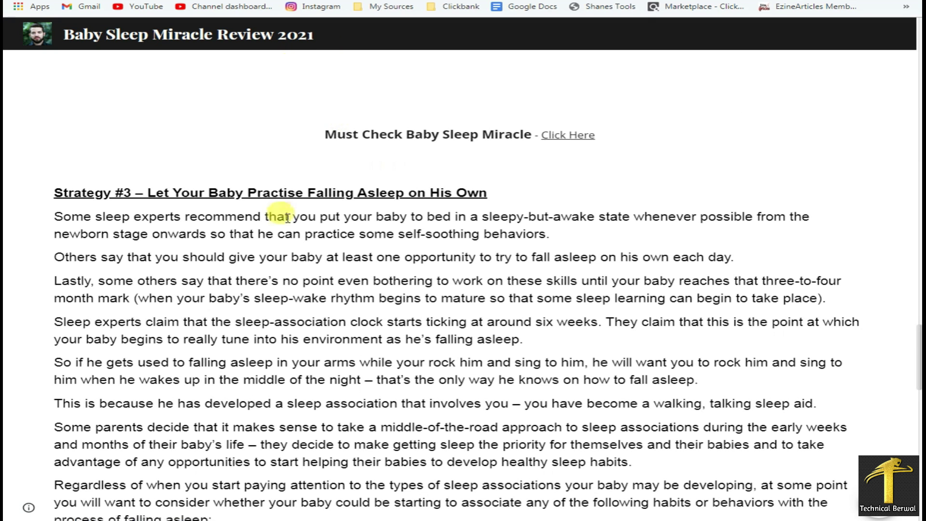
pyautogui.scroll(20, 347, 282)
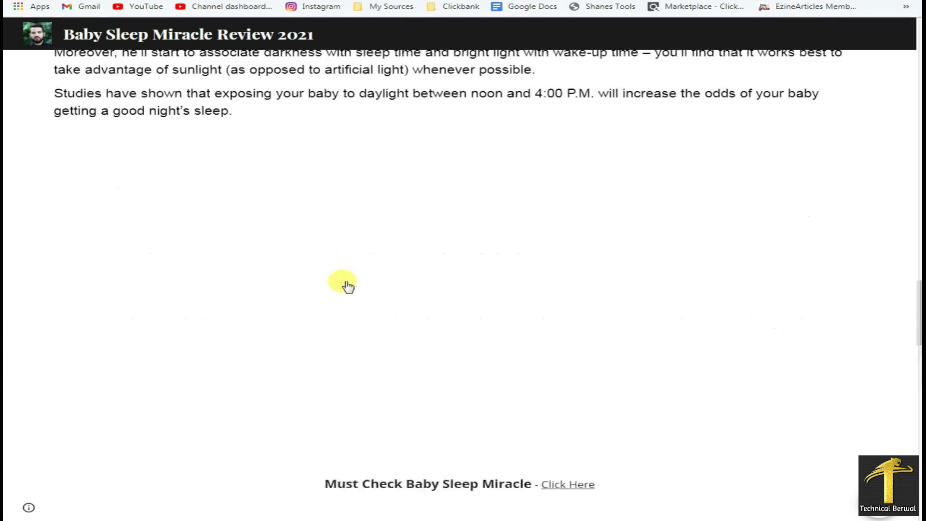
pyautogui.scroll(10, 346, 280)
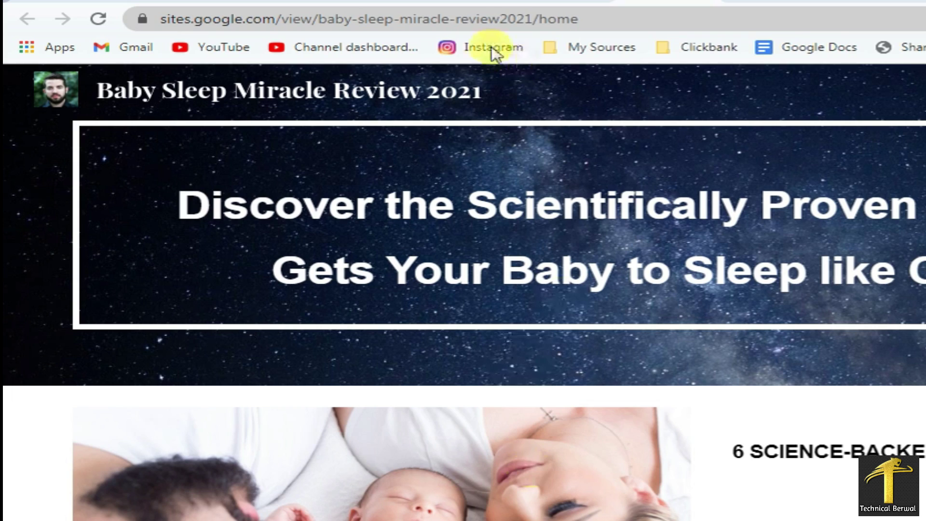
pyautogui.click(522, 18)
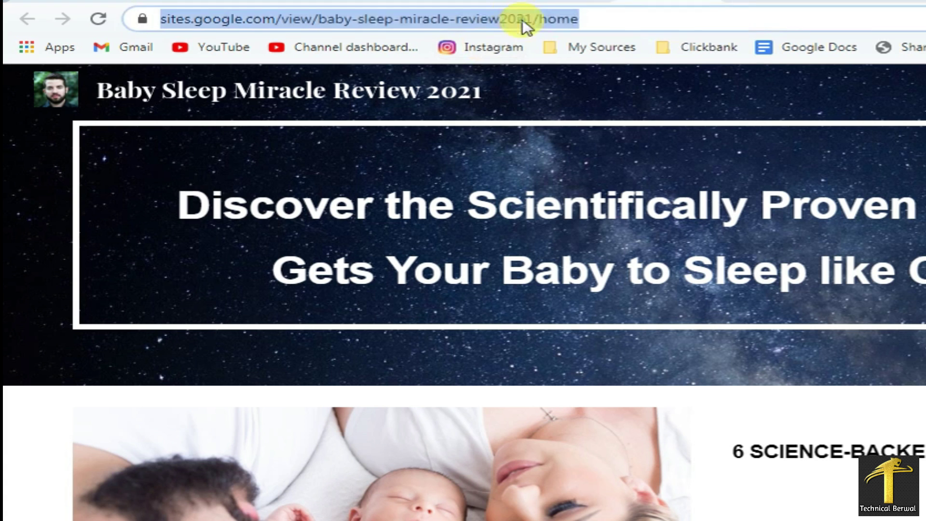
pyautogui.click(522, 19)
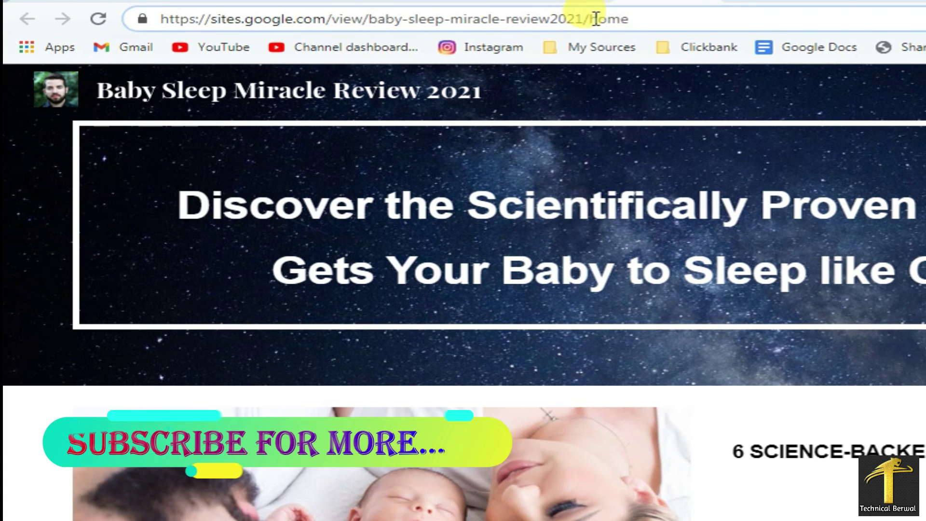
pyautogui.click(575, 20)
pyautogui.moveTo(575, 20); pyautogui.dragTo(145, 29)
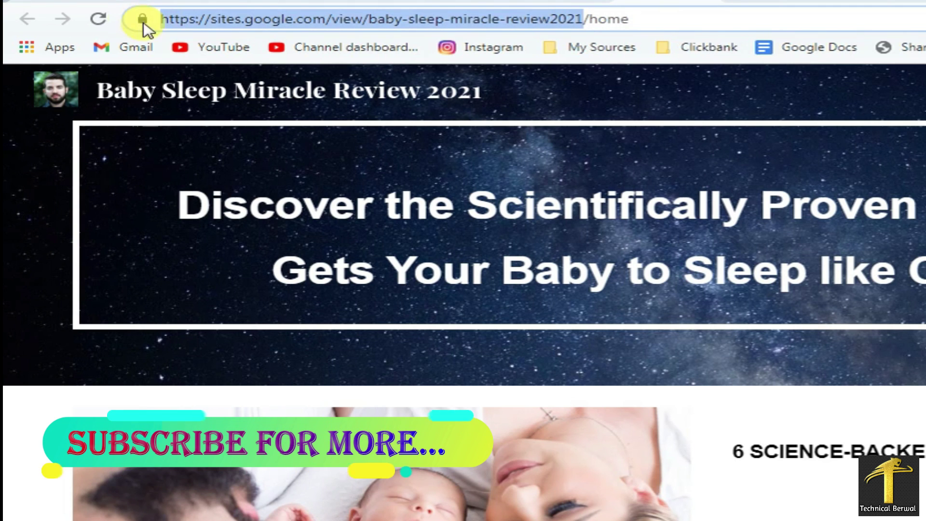
pyautogui.rightClick(227, 22)
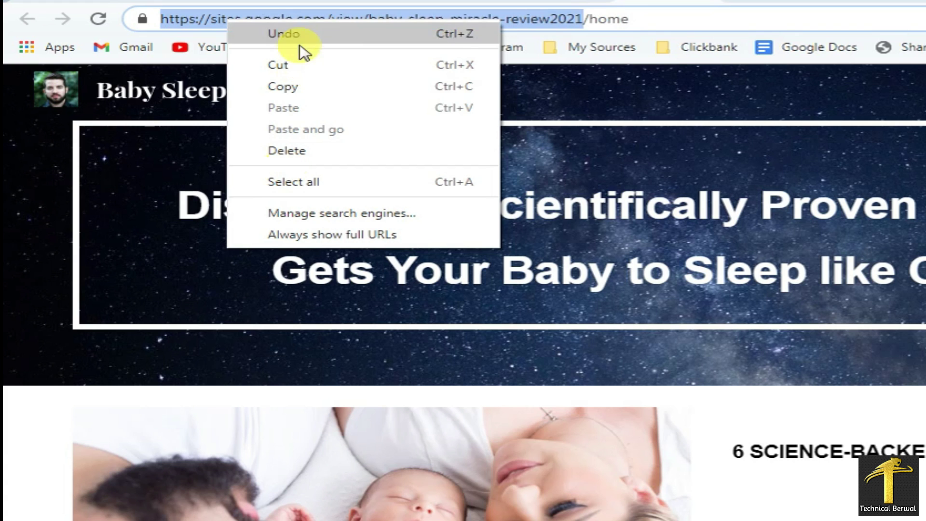
pyautogui.click(299, 87)
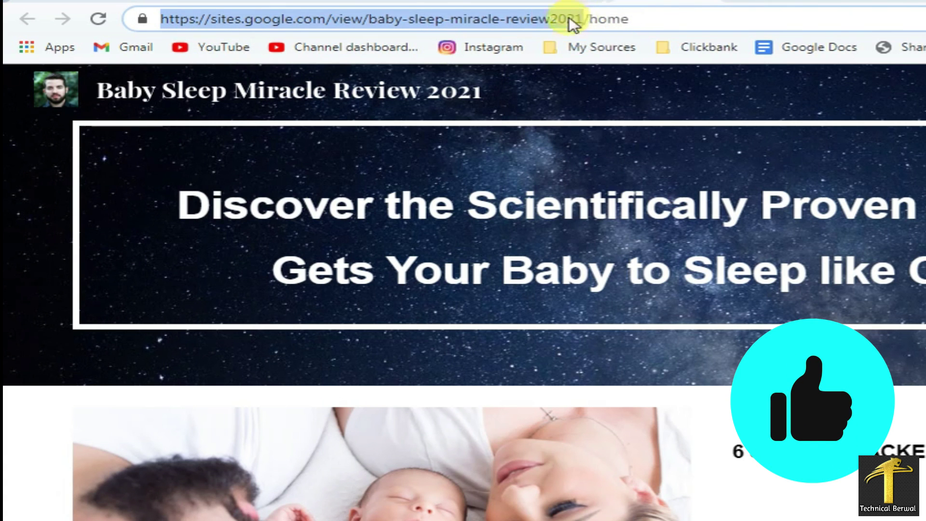
# Switch to Google Analytics and open the administration settings for The Devotion System Review property
pyautogui.hotkey('ctrl', 'Tab')
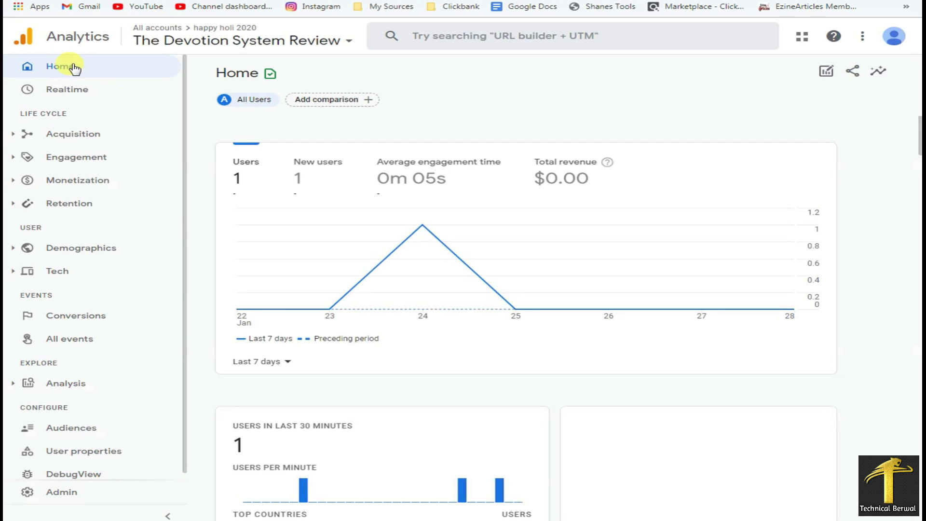
pyautogui.scroll(-1, 97, 84)
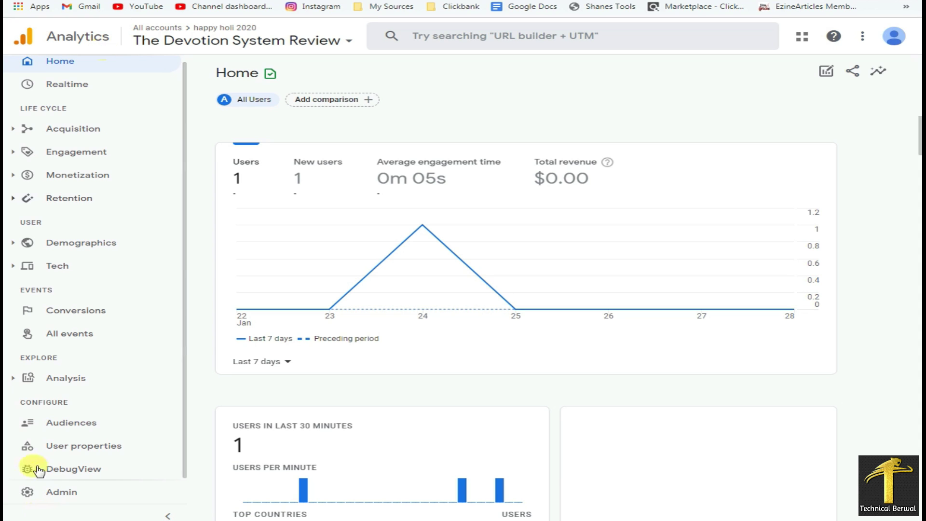
pyautogui.click(48, 495)
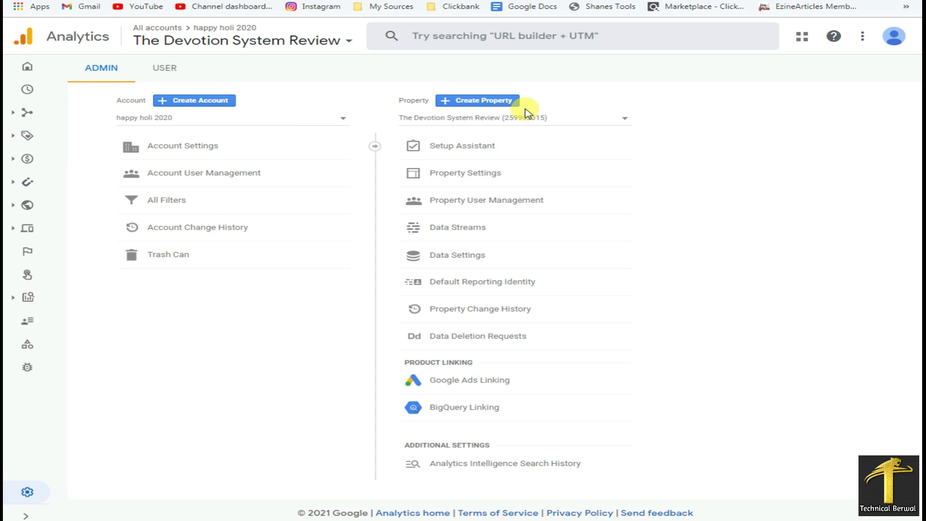
# Open the form for creating a new property in the happy holi 2020 account and show its setup details
pyautogui.click(501, 107)
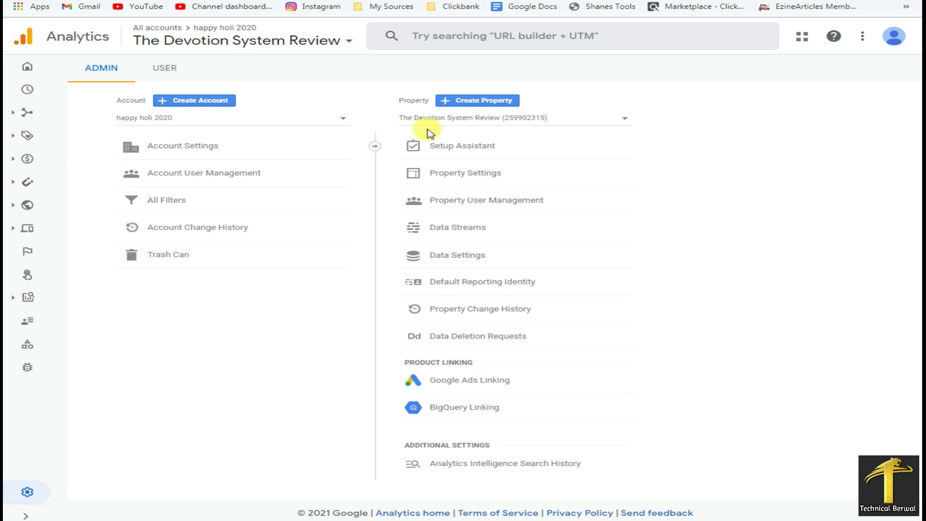
pyautogui.click(480, 198)
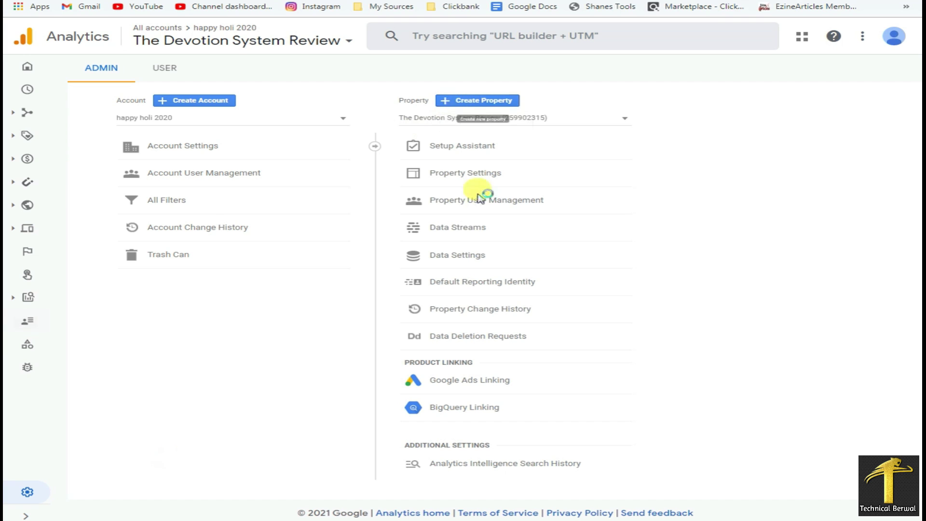
pyautogui.click(480, 101)
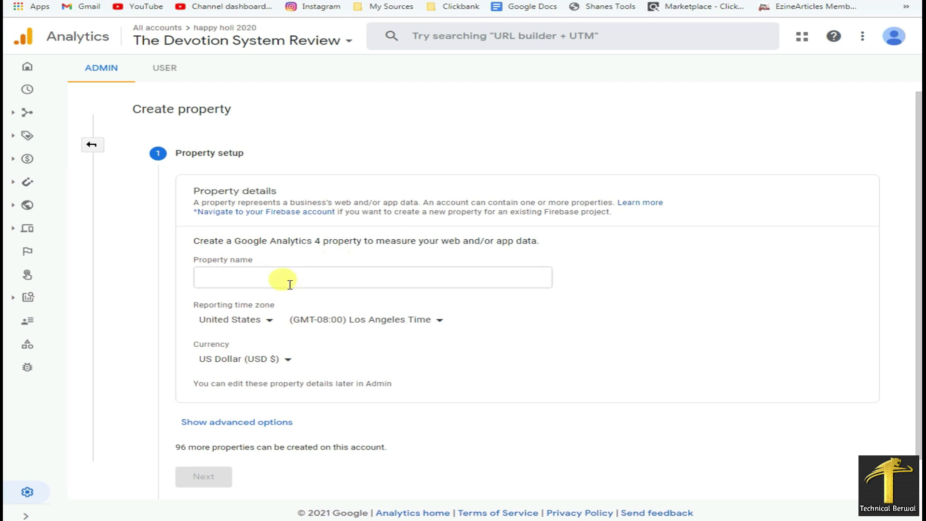
pyautogui.scroll(-1, 290, 289)
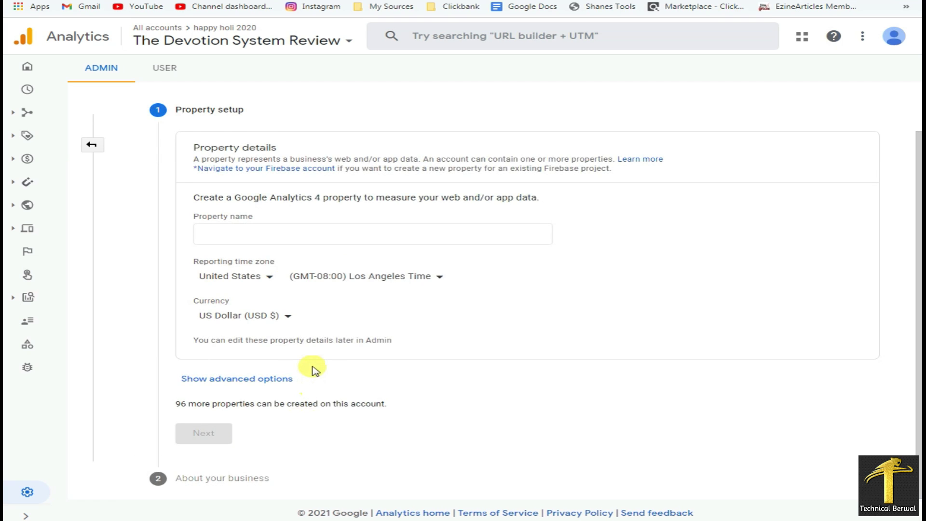
# Name the new property "baby sleep miracle review" and continue to the business information
pyautogui.scroll(1, 256, 293)
pyautogui.click(226, 273)
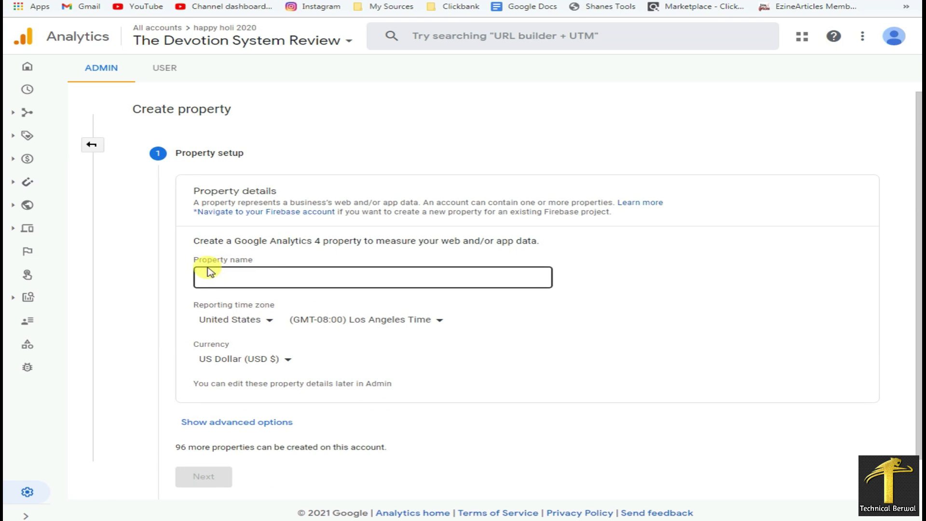
pyautogui.click(275, 278)
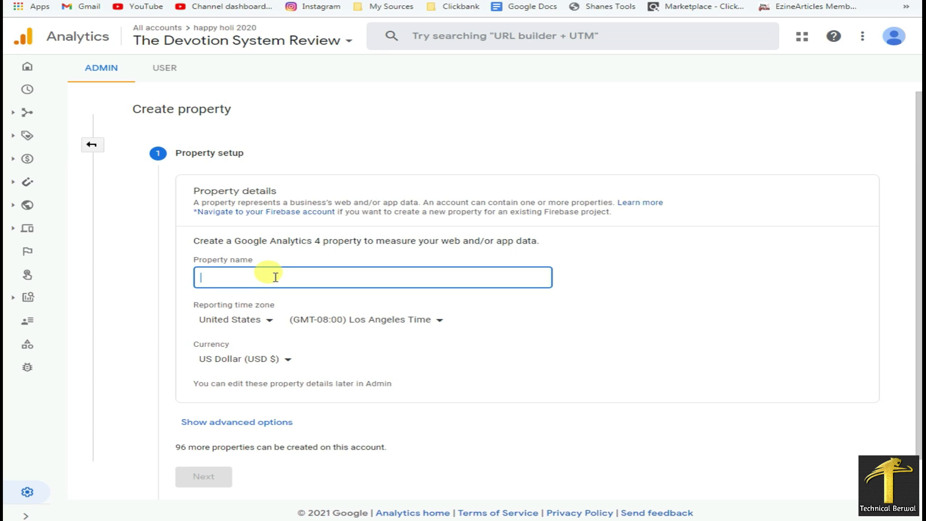
pyautogui.hotkey('ctrl', 'v')
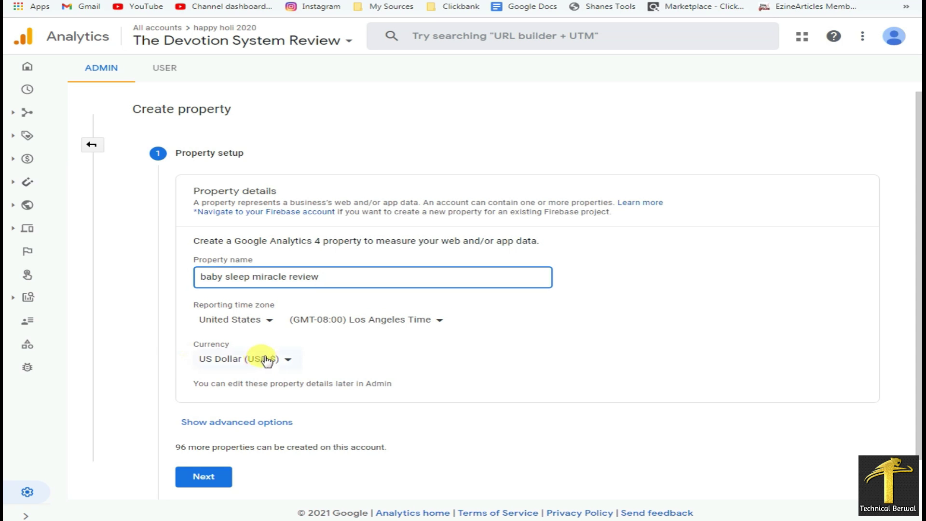
pyautogui.scroll(-1, 244, 459)
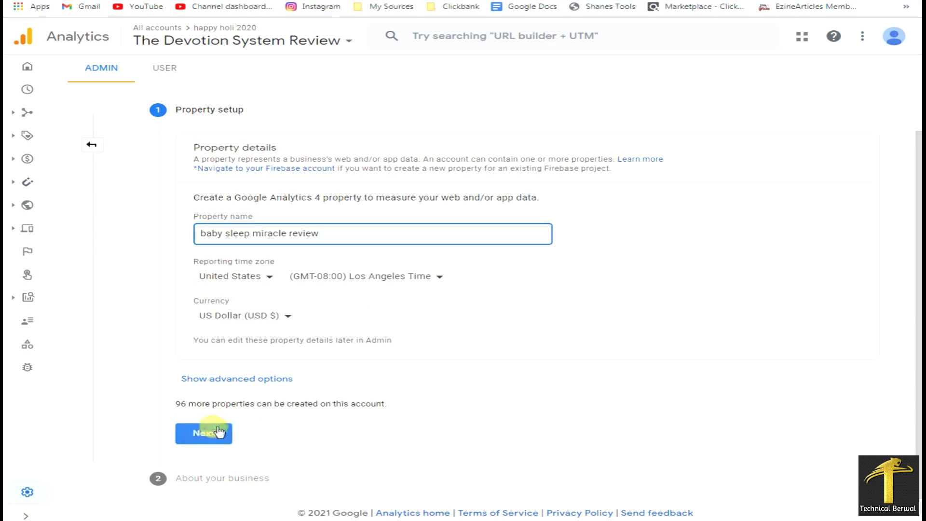
pyautogui.click(218, 431)
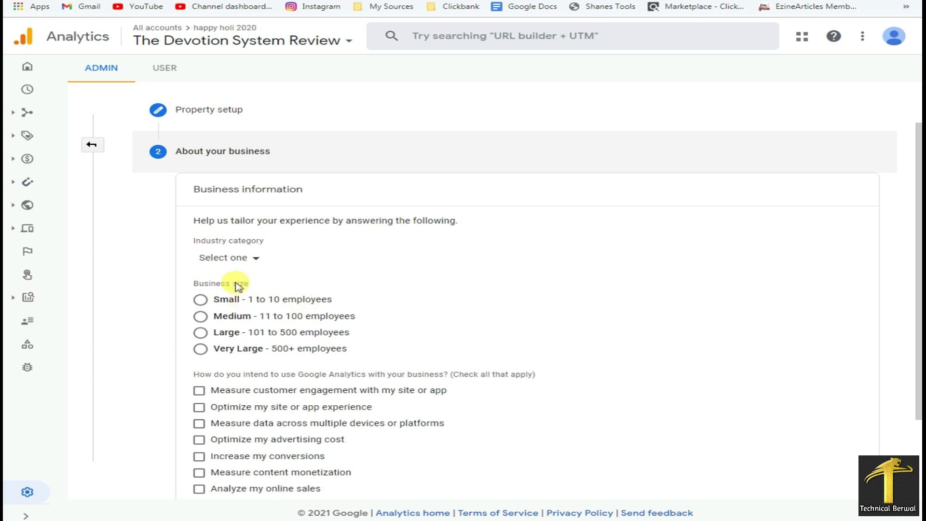
# Set the industry category to Reference and the business size to Small - 1 to 10 employees
pyautogui.click(255, 261)
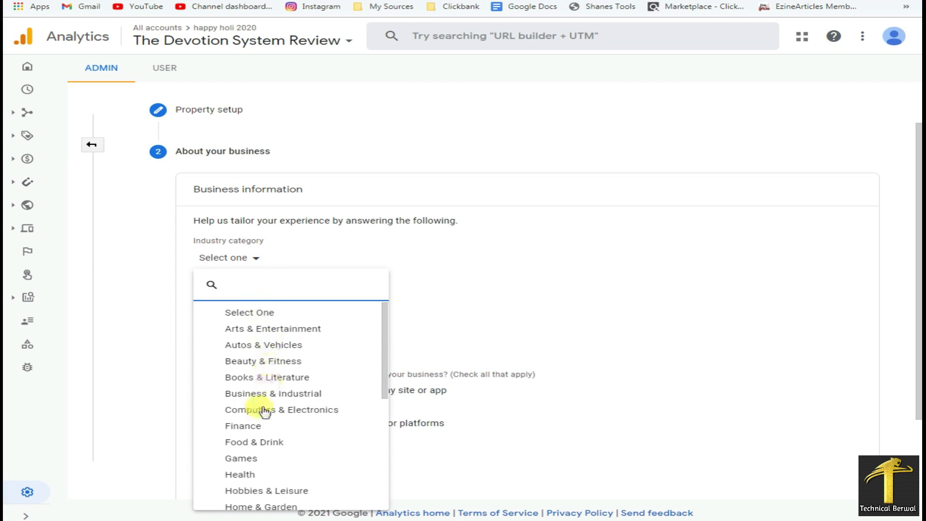
pyautogui.scroll(-3, 250, 454)
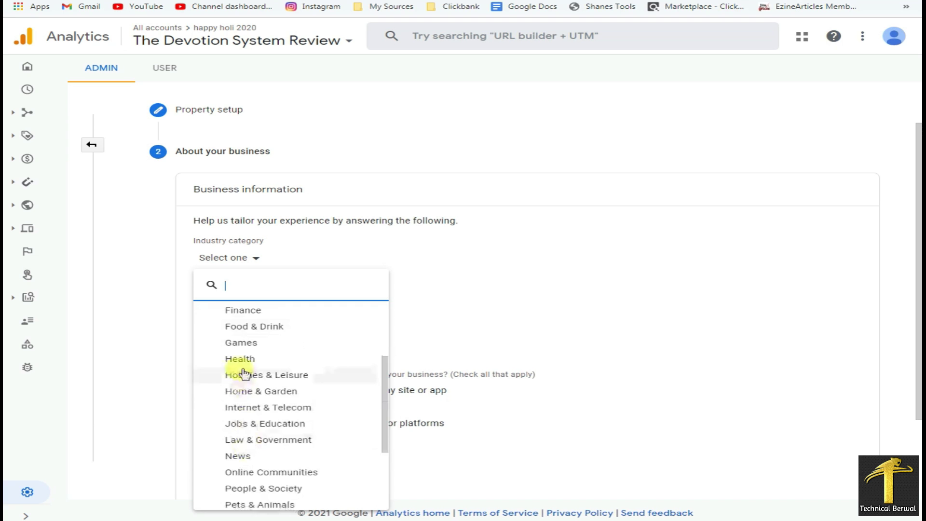
pyautogui.click(288, 453)
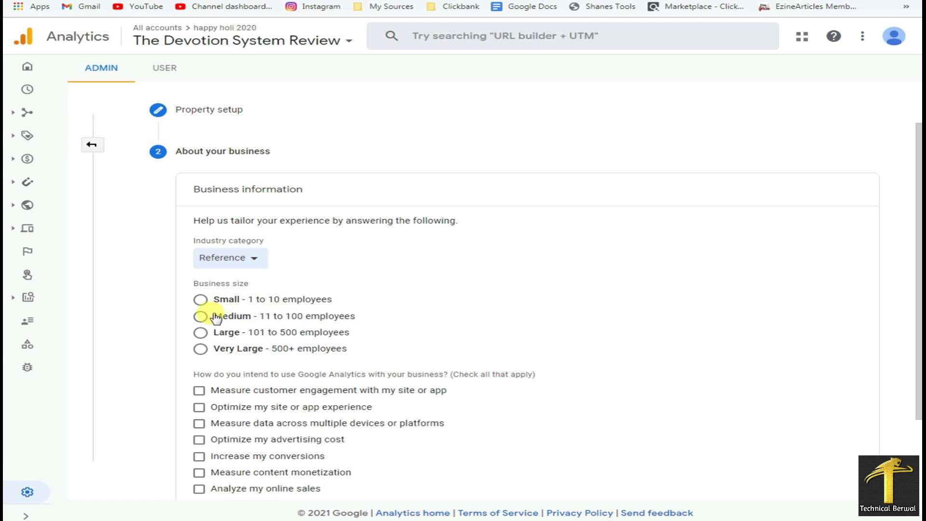
pyautogui.click(201, 300)
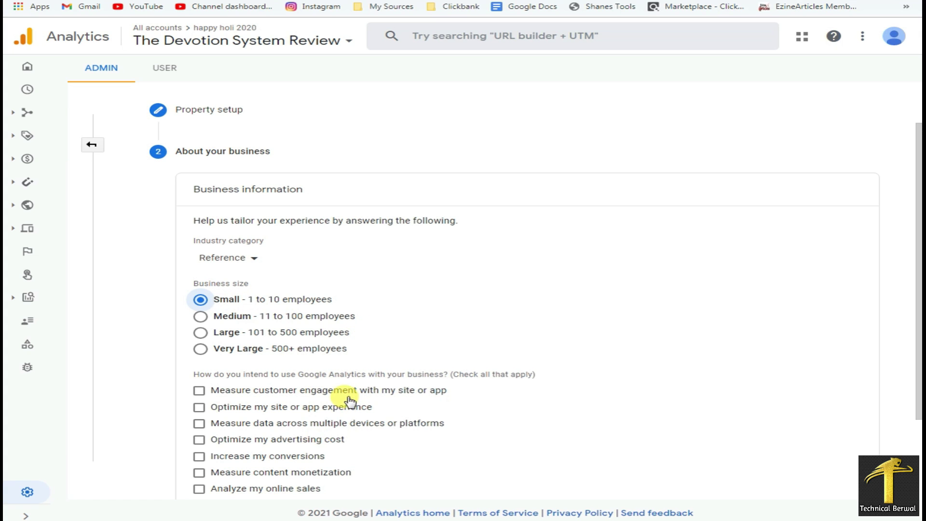
# Select "Measure customer engagement with my site or app" as the intended use and create the property
pyautogui.scroll(-1, 350, 400)
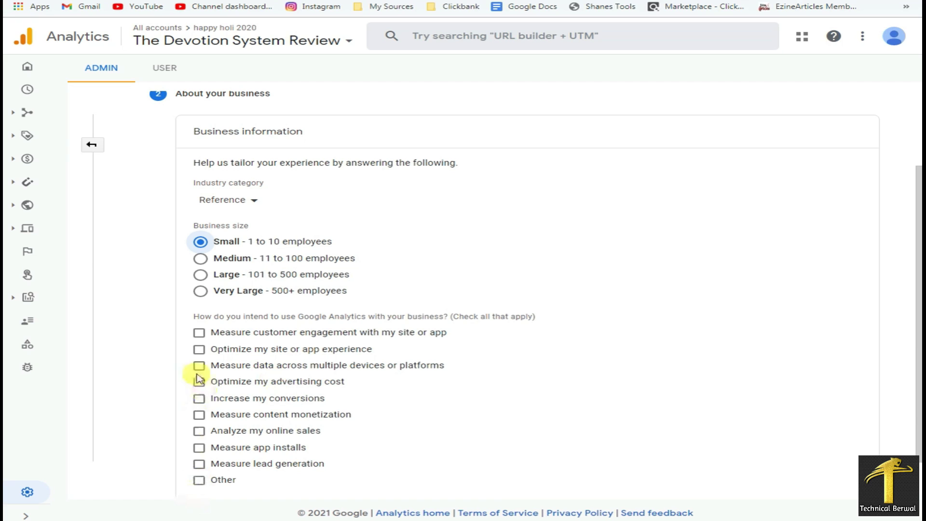
pyautogui.click(199, 334)
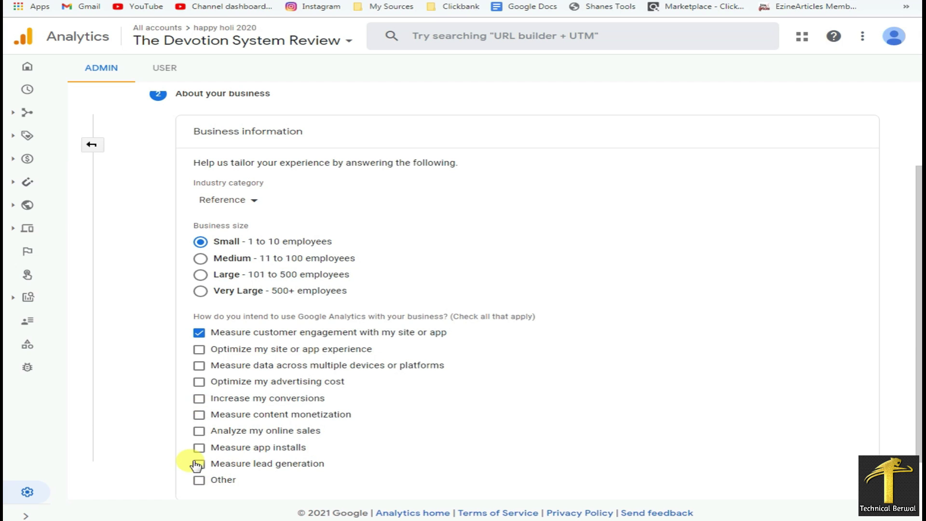
pyautogui.scroll(-1, 409, 435)
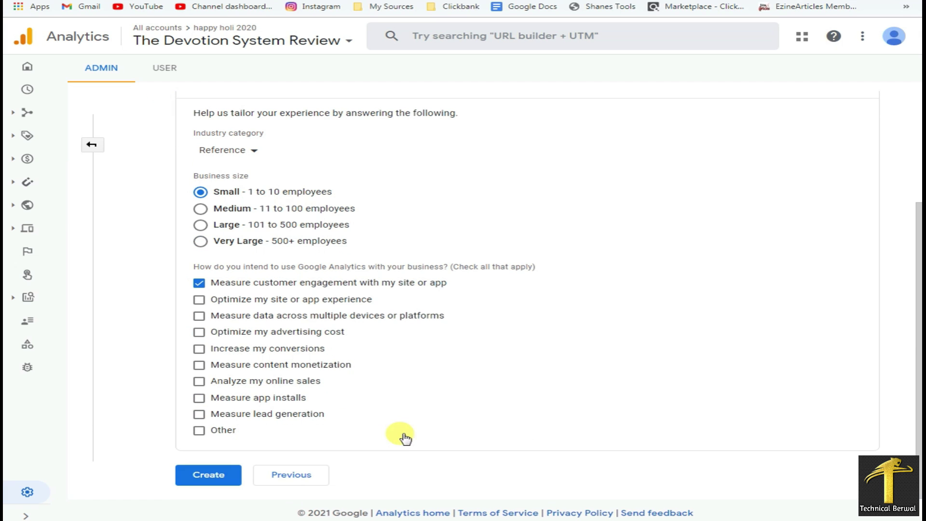
pyautogui.click(212, 482)
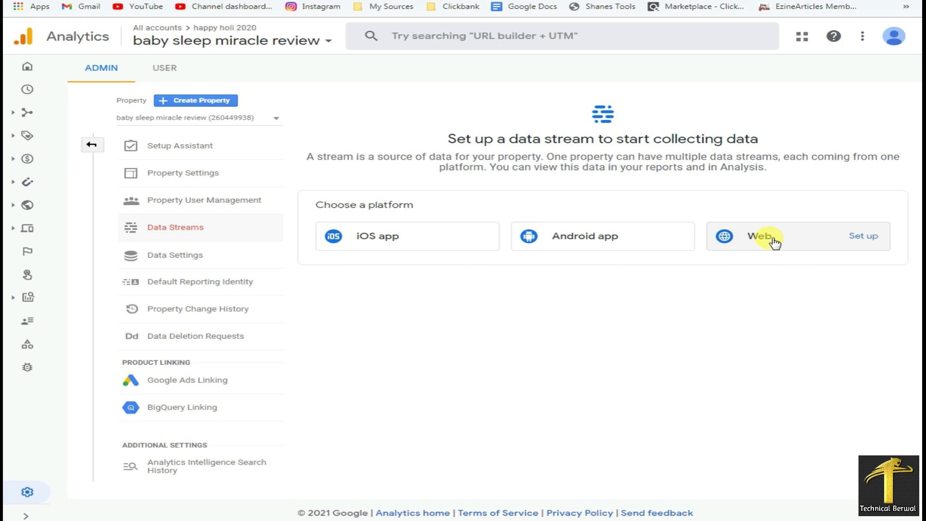
# Start setting up a Web data stream and enter the published Baby Sleep Miracle site's address as its website URL
pyautogui.click(789, 241)
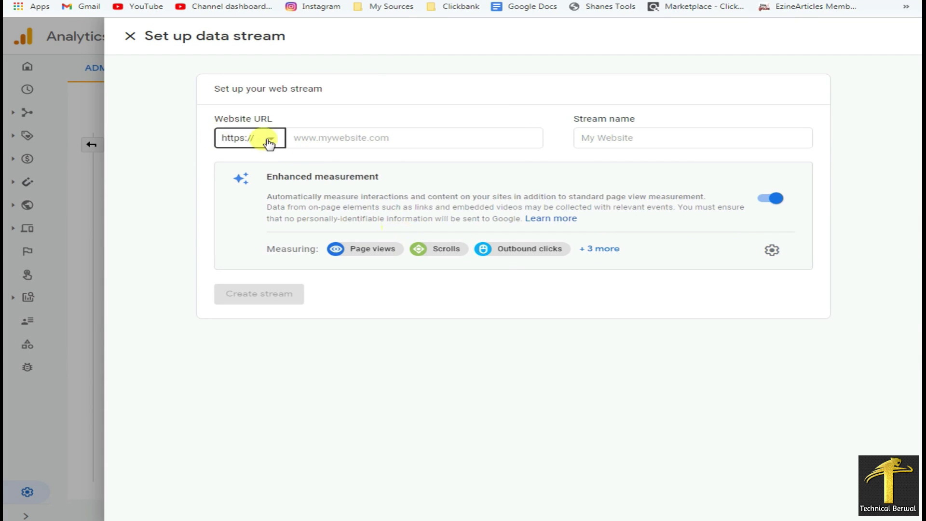
pyautogui.click(380, 138)
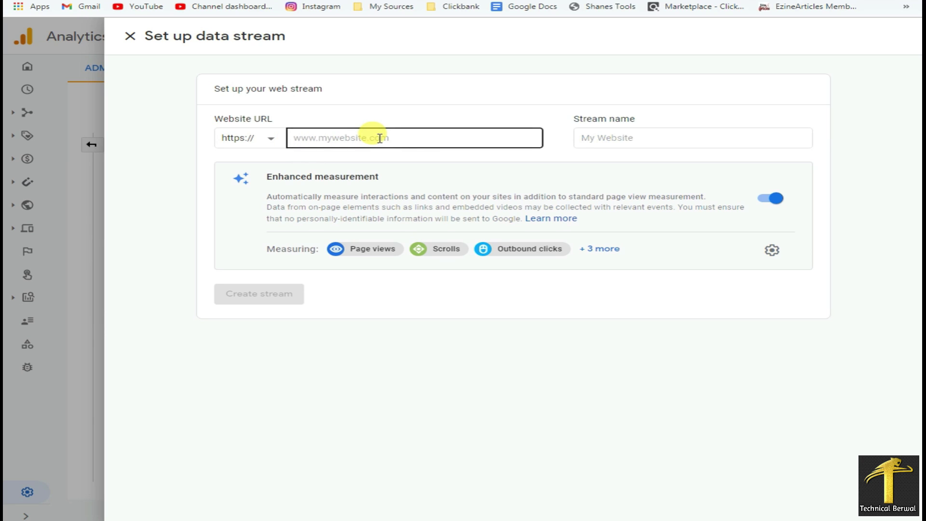
pyautogui.click(379, 139)
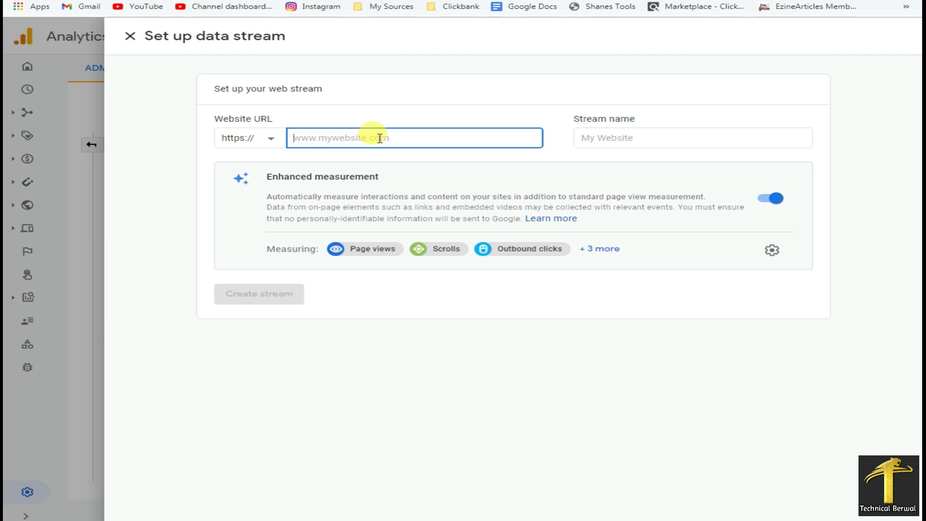
pyautogui.write('sites.google.com/view/baby-sleep-miracle-review2021')
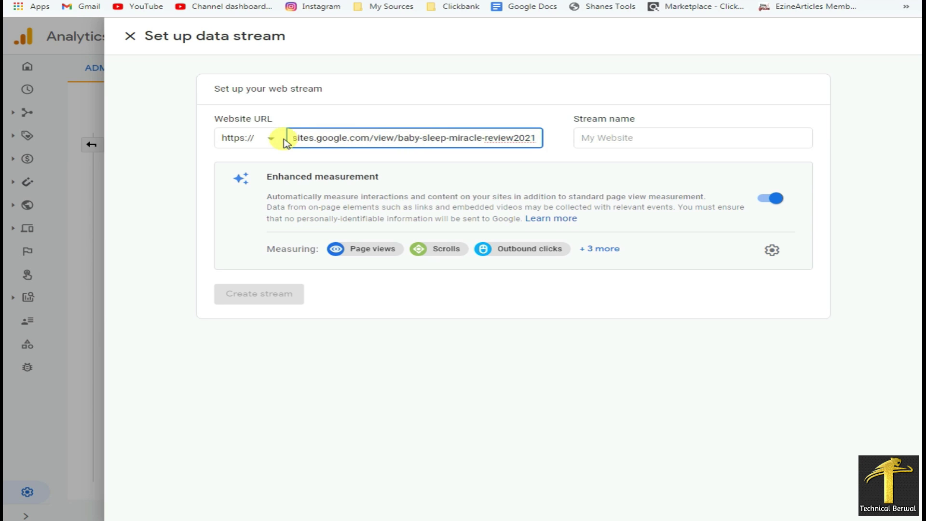
pyautogui.click(304, 139)
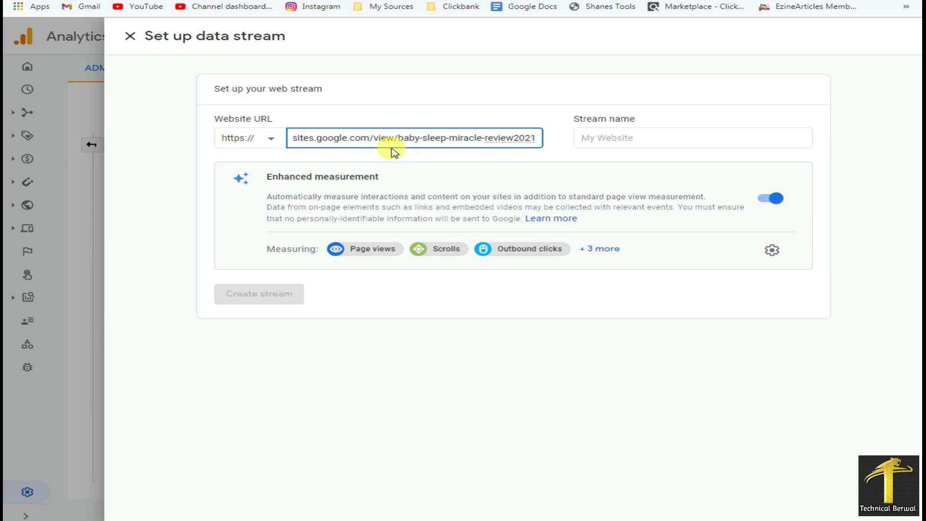
pyautogui.press('Home')
pyautogui.write('https://')
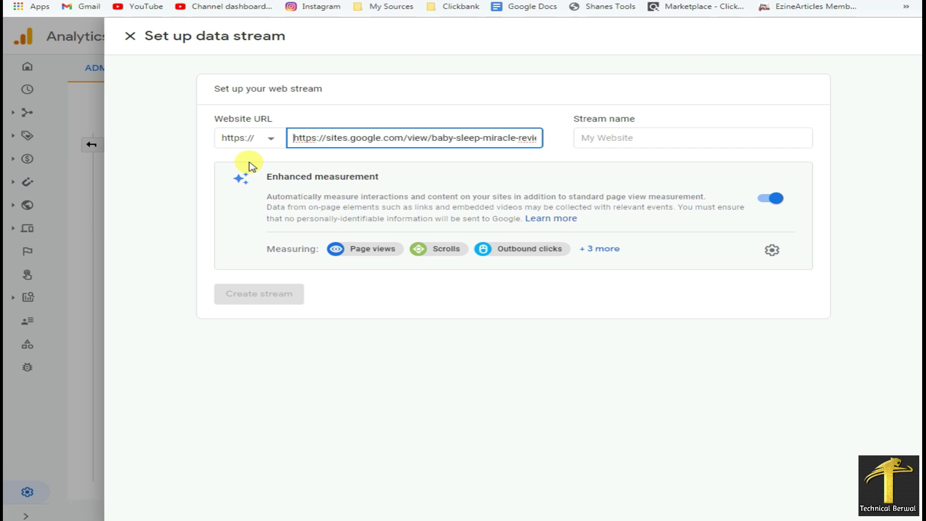
pyautogui.press('BackSpace')
pyautogui.press('BackSpace')
pyautogui.press('BackSpace')
pyautogui.press('BackSpace')
pyautogui.press('BackSpace')
pyautogui.press('BackSpace')
pyautogui.press('BackSpace')
pyautogui.press('BackSpace')
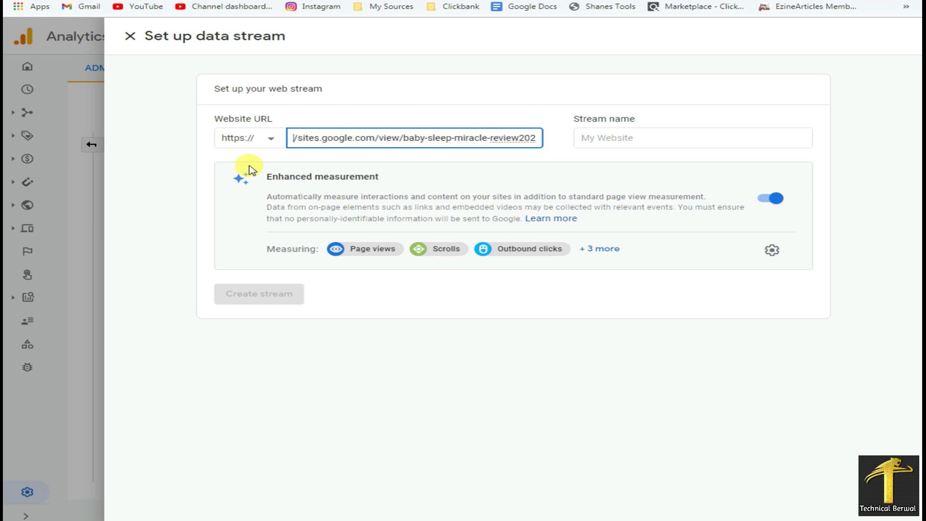
pyautogui.press('Delete')
pyautogui.write('s')
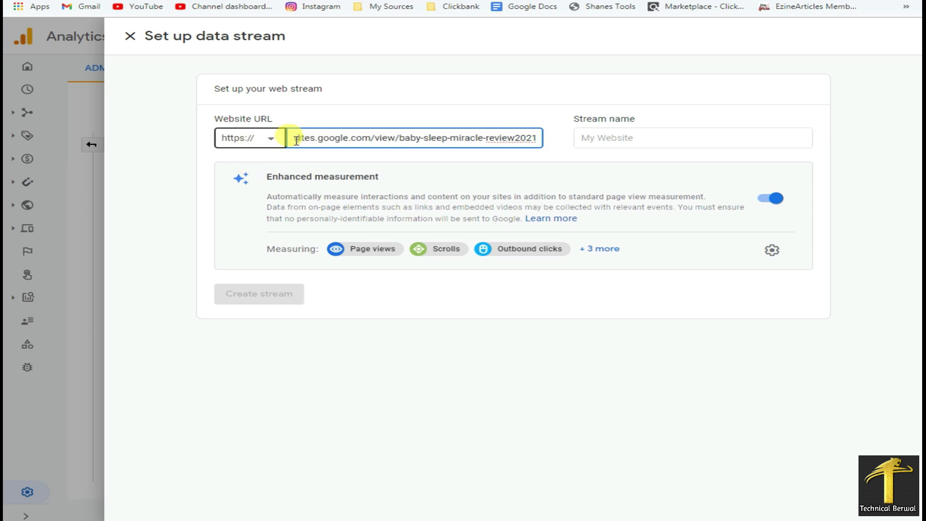
# Name the web stream "baby sleep" and create it
pyautogui.click(603, 139)
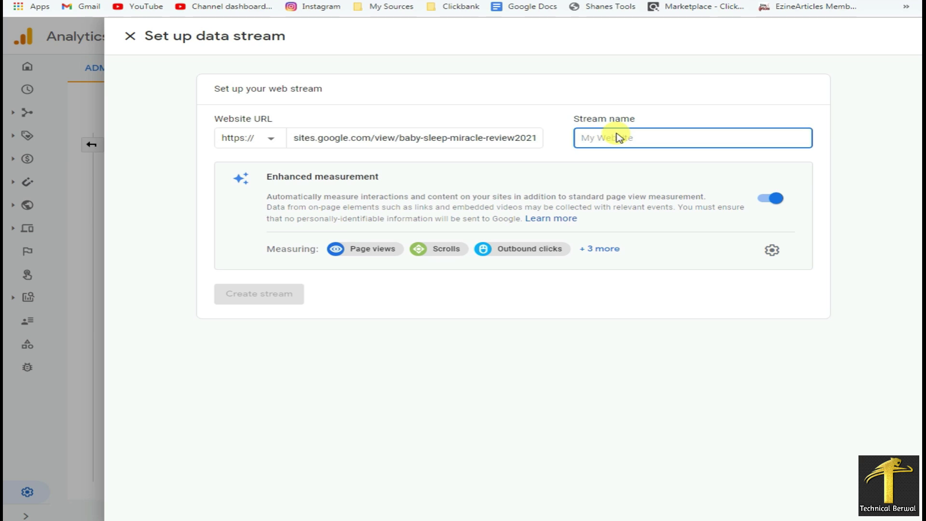
pyautogui.write('baby sleep')
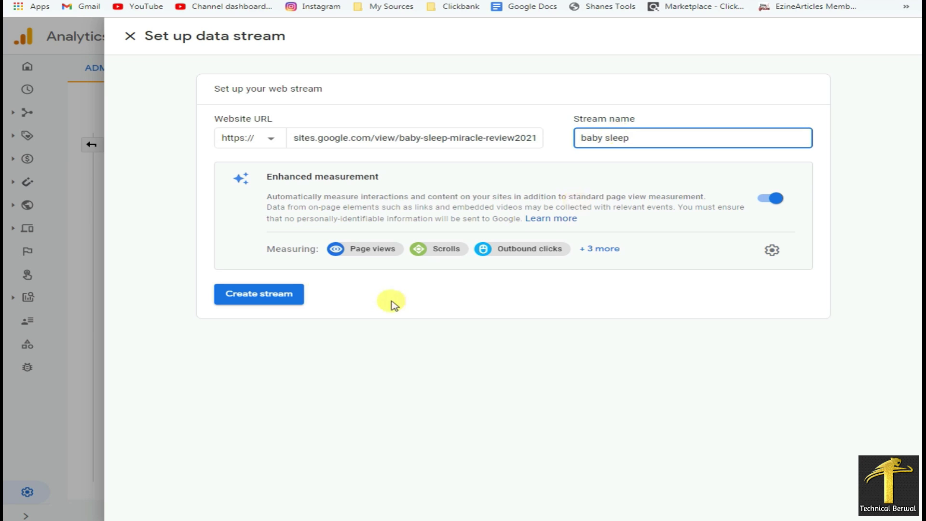
pyautogui.click(266, 297)
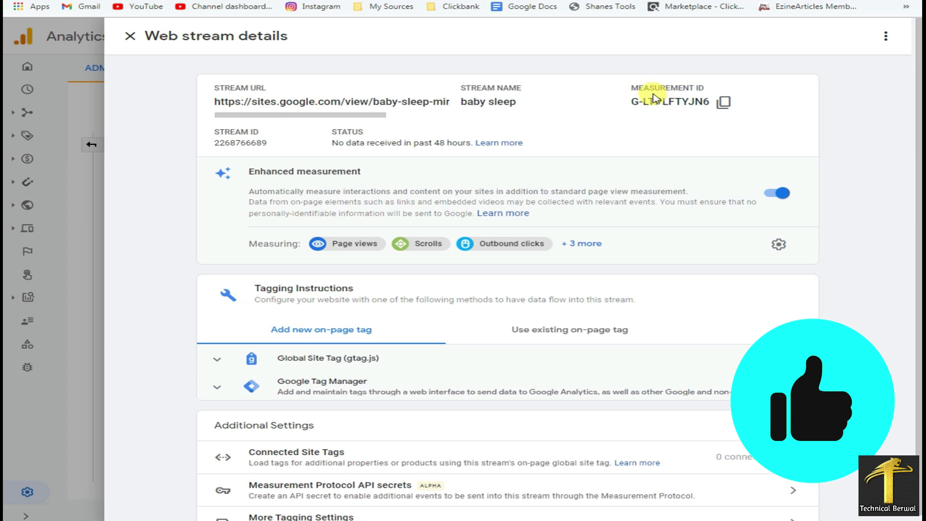
# Copy the stream's measurement ID, switch to the Google Sites editor and open the site's Analytics settings
pyautogui.click(724, 103)
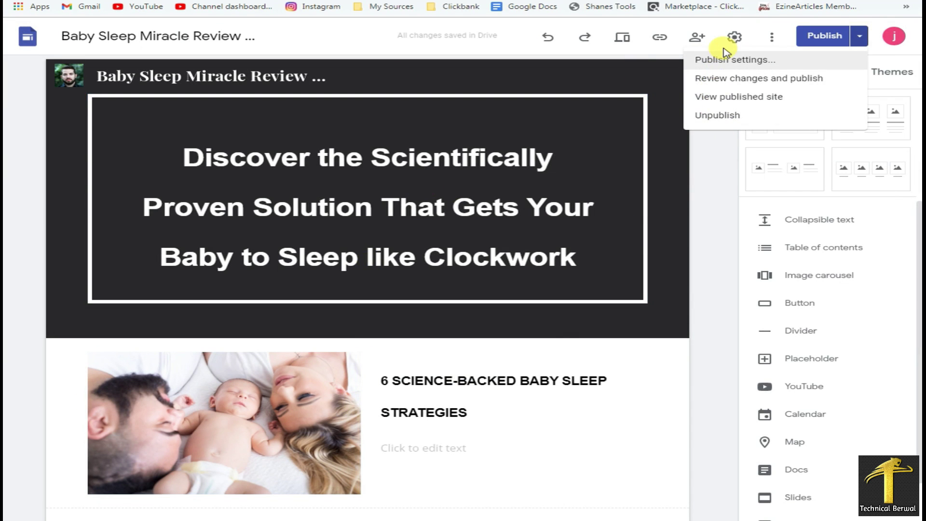
pyautogui.click(758, 37)
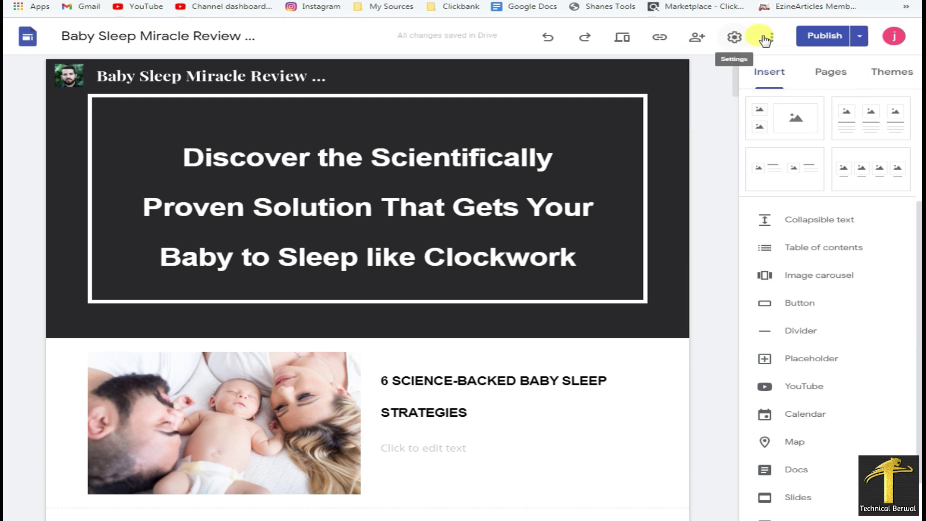
pyautogui.click(734, 38)
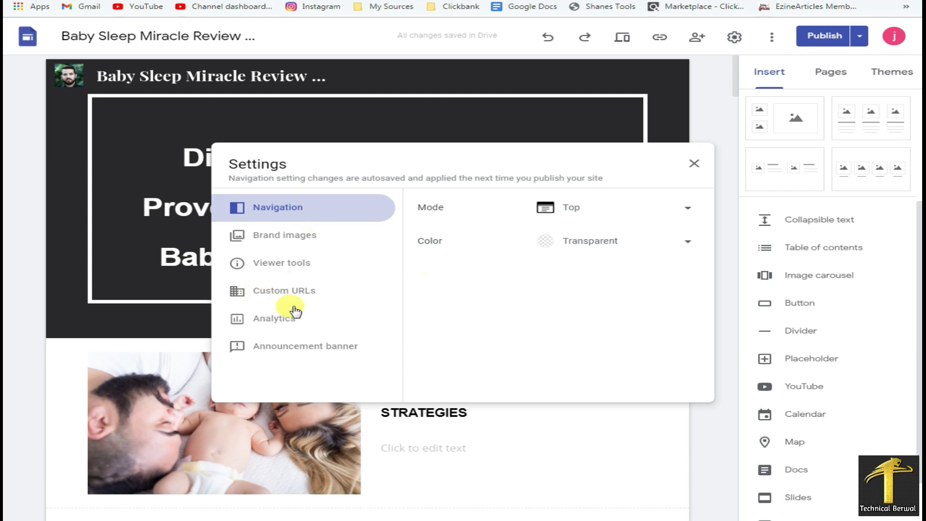
pyautogui.click(266, 322)
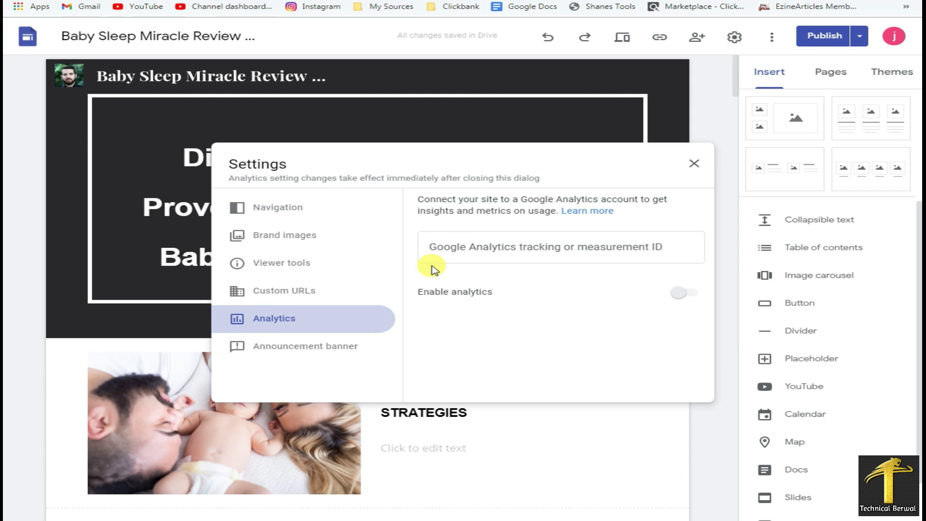
# Paste the measurement ID into the site's Analytics settings with analytics enabled, and close the settings
pyautogui.click(469, 247)
pyautogui.rightClick(470, 247)
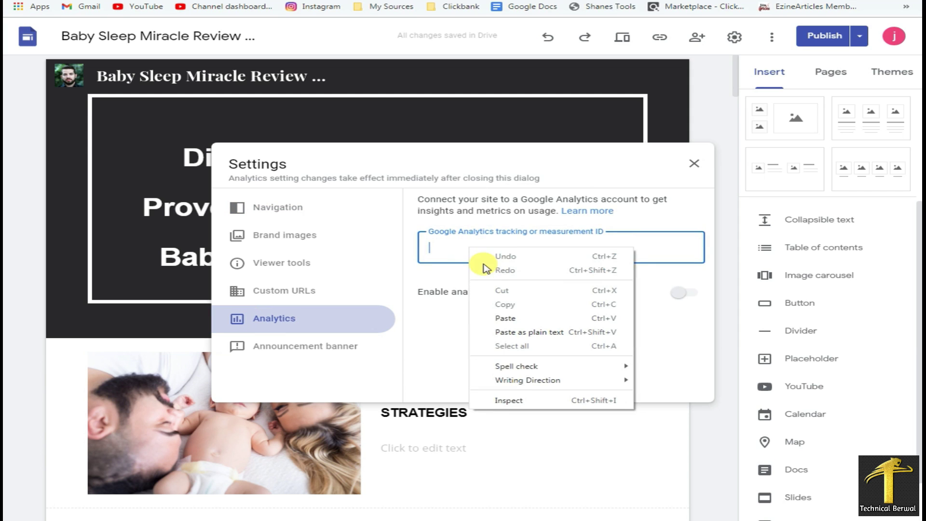
pyautogui.click(502, 317)
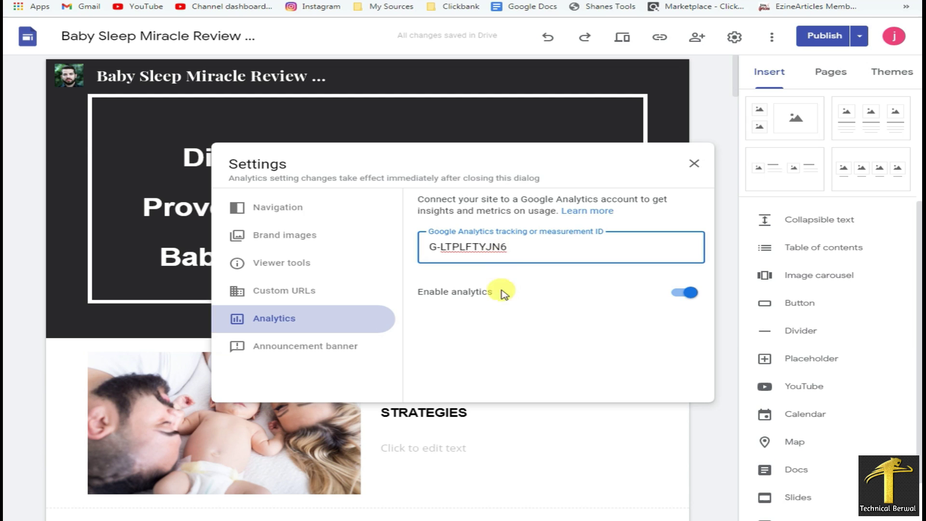
pyautogui.click(694, 164)
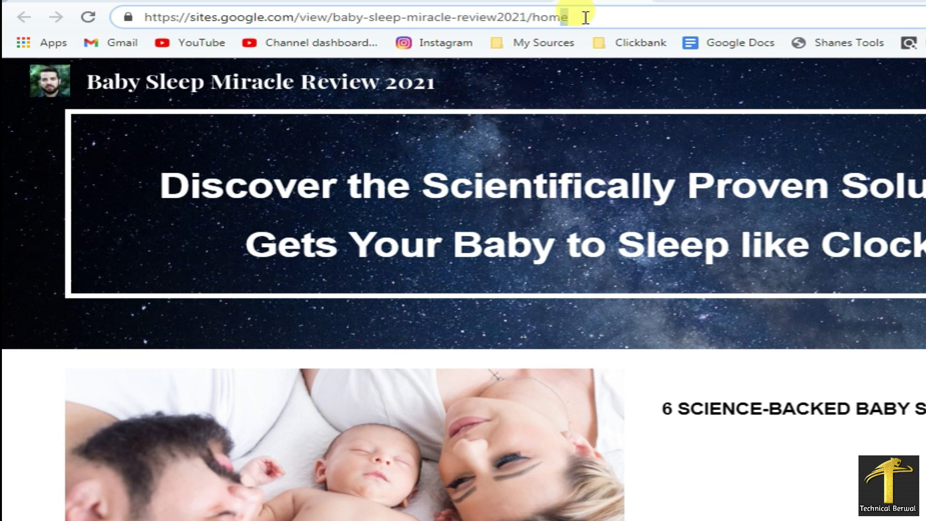
pyautogui.moveTo(578, 17); pyautogui.dragTo(132, 19)
pyautogui.rightClick(221, 22)
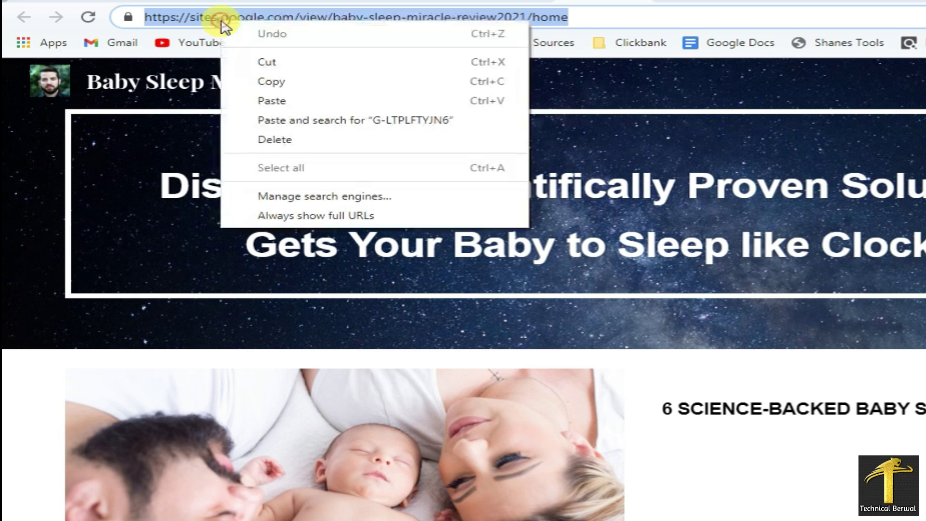
pyautogui.click(290, 83)
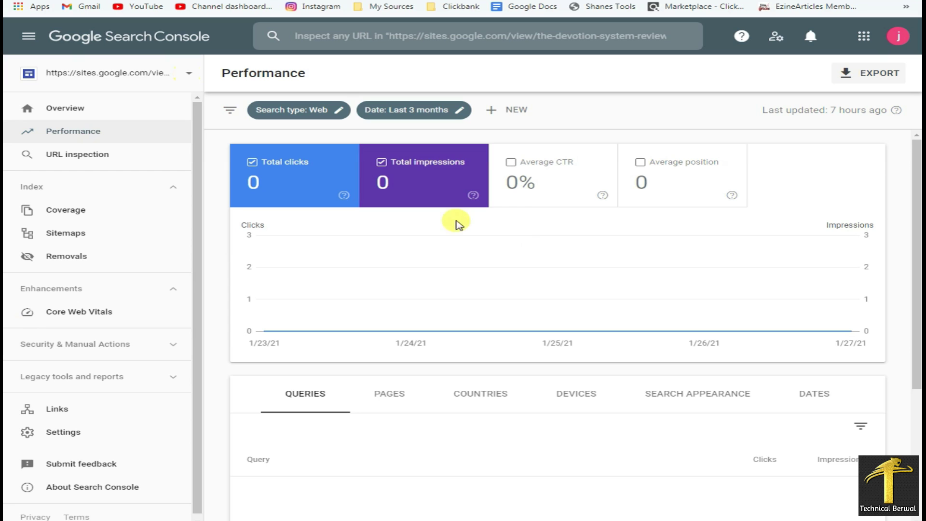
pyautogui.click(189, 73)
pyautogui.click(57, 259)
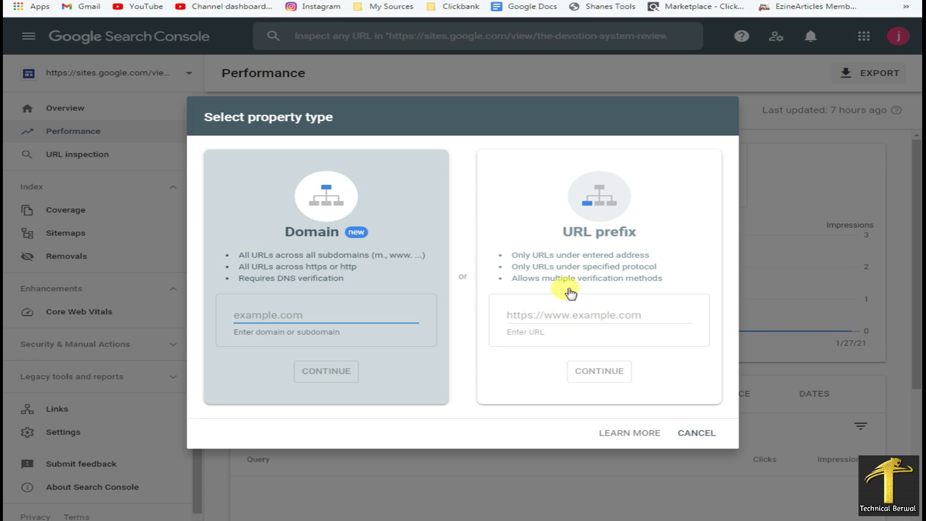
pyautogui.click(548, 314)
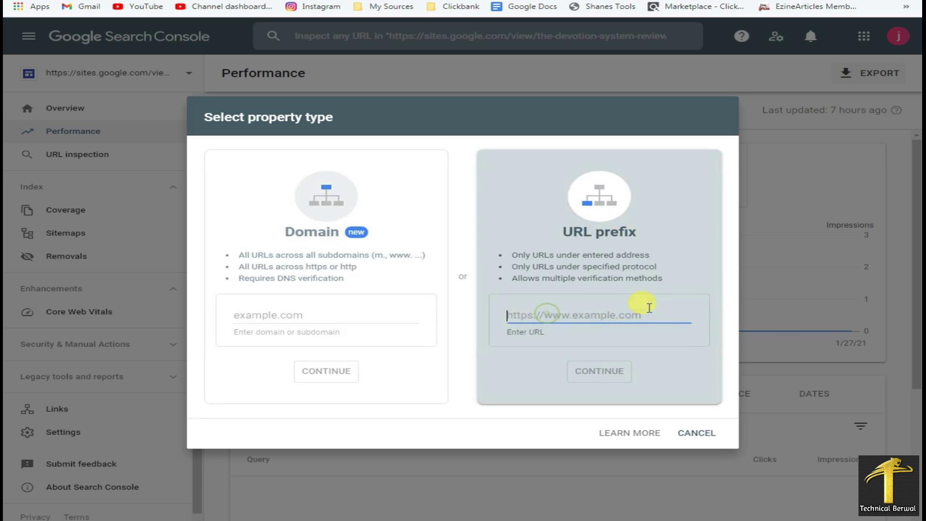
pyautogui.rightClick(575, 313)
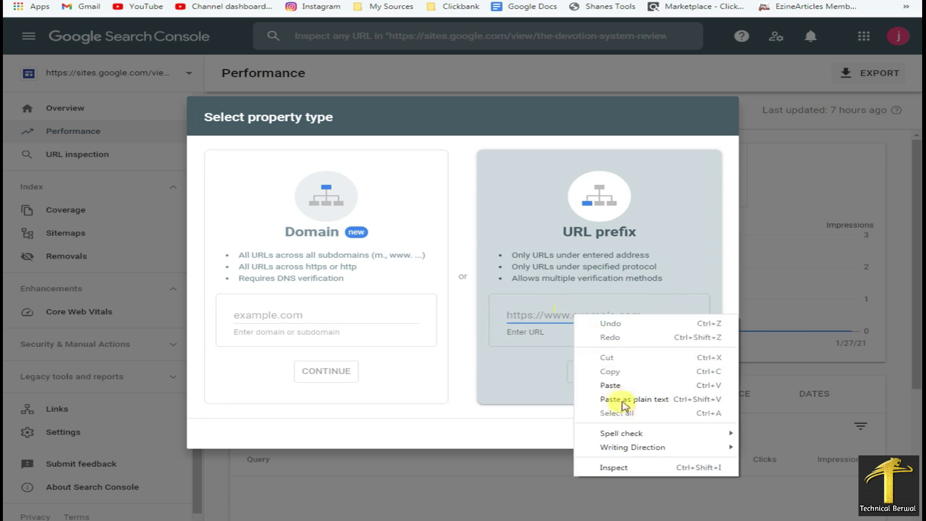
pyautogui.click(616, 397)
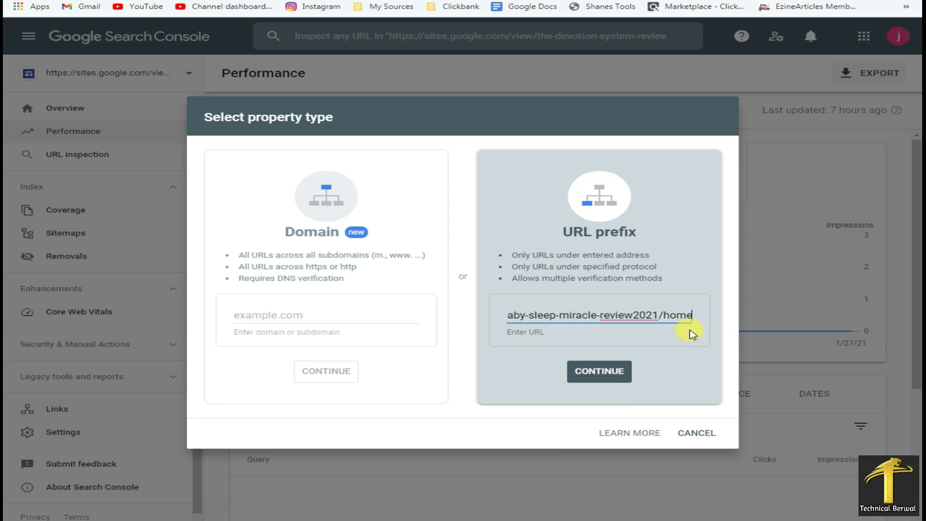
pyautogui.click(599, 372)
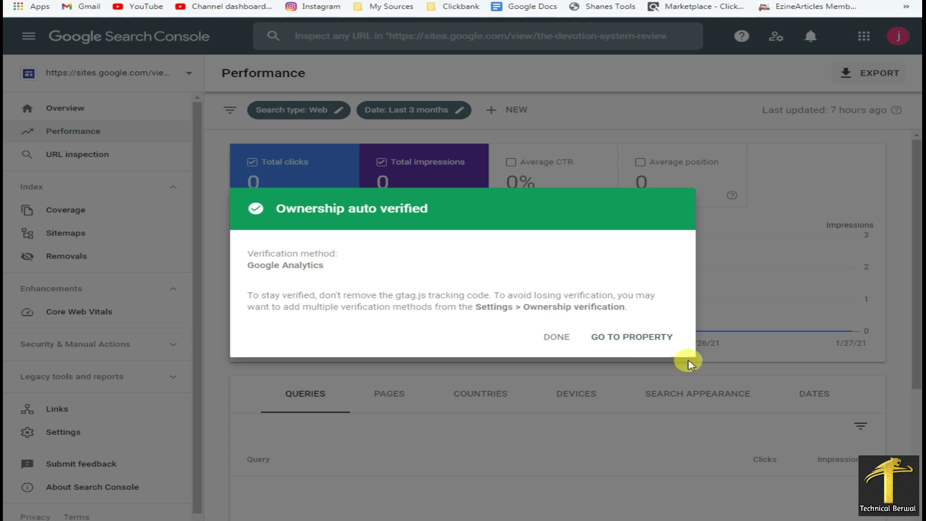
pyautogui.click(635, 338)
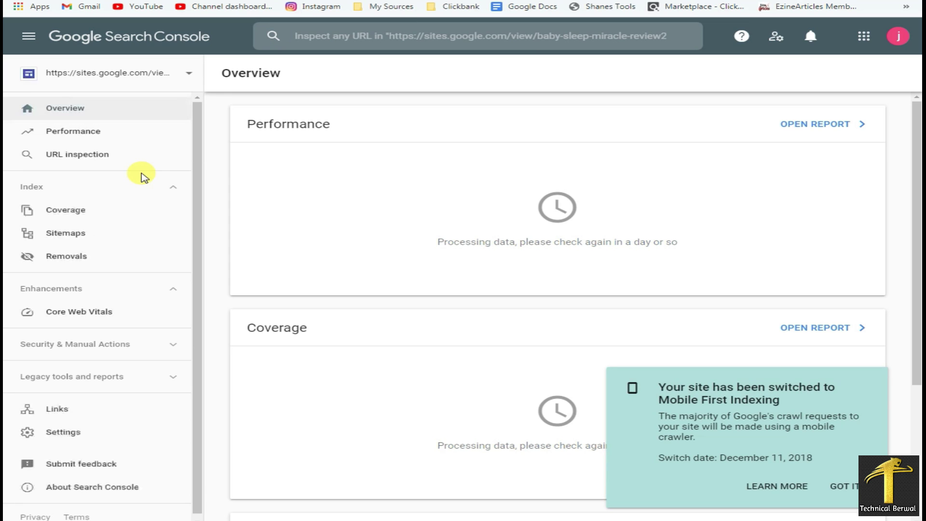
pyautogui.click(840, 487)
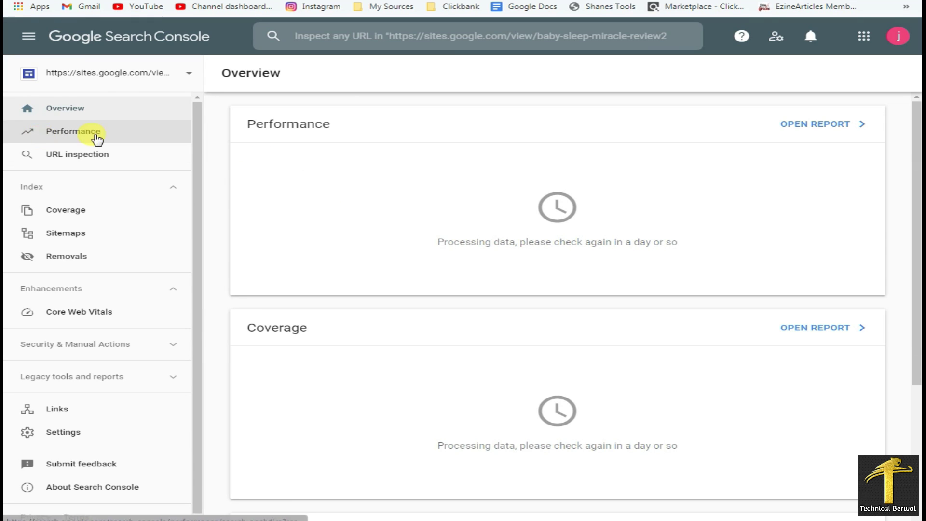
pyautogui.click(73, 133)
pyautogui.click(63, 162)
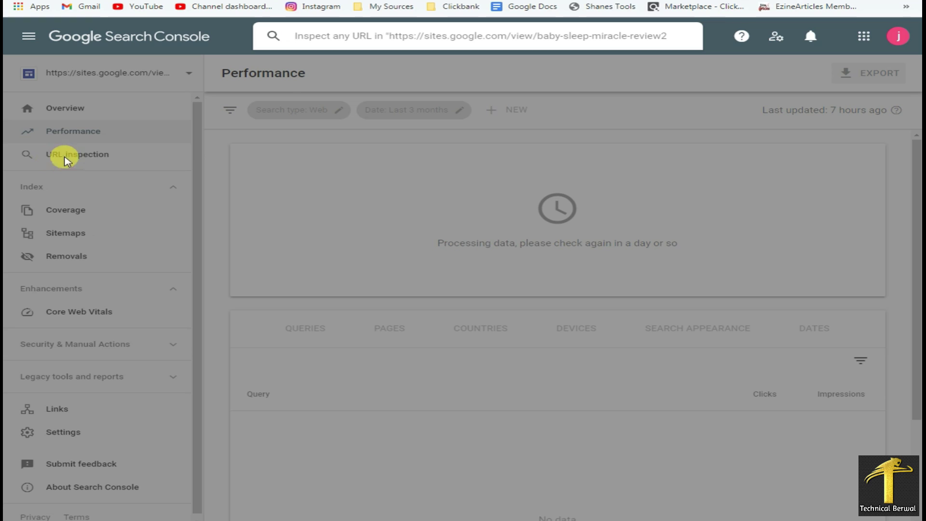
pyautogui.hotkey('ctrl', 'v')
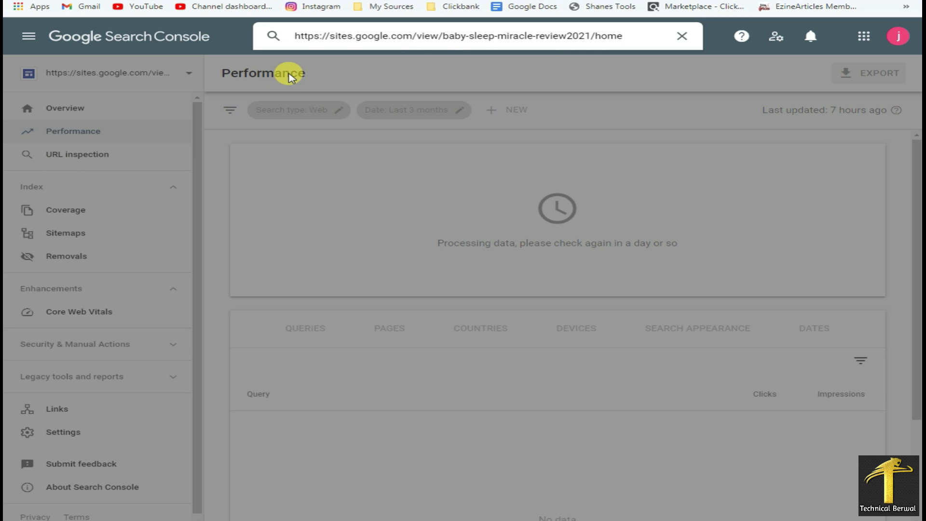
pyautogui.press('Return')
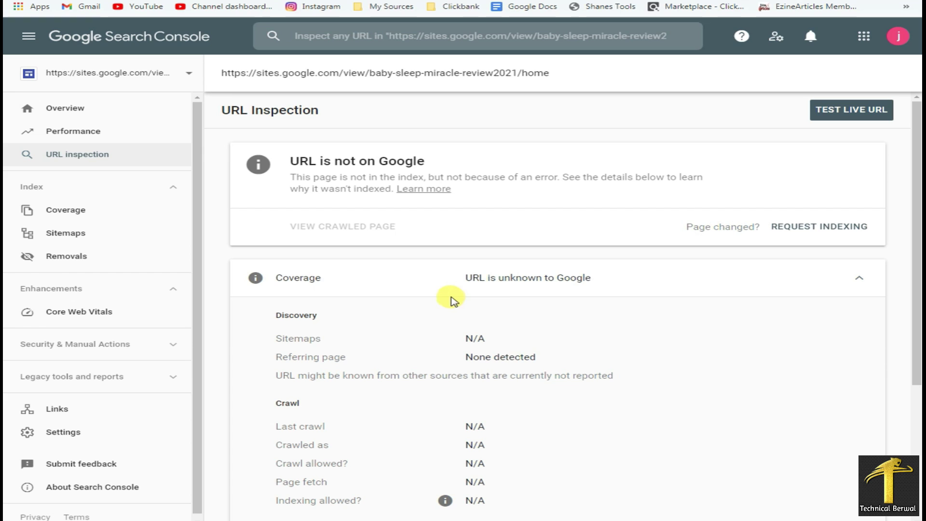
pyautogui.click(794, 231)
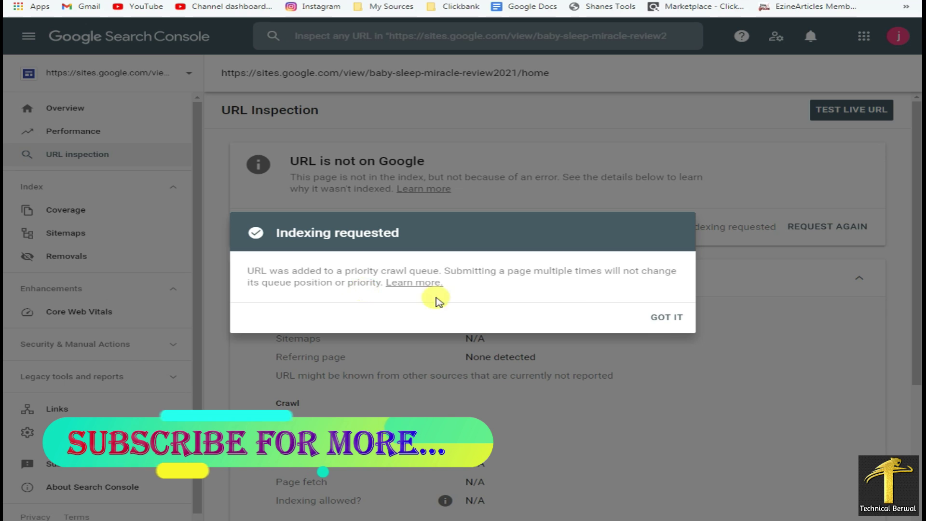
pyautogui.click(665, 320)
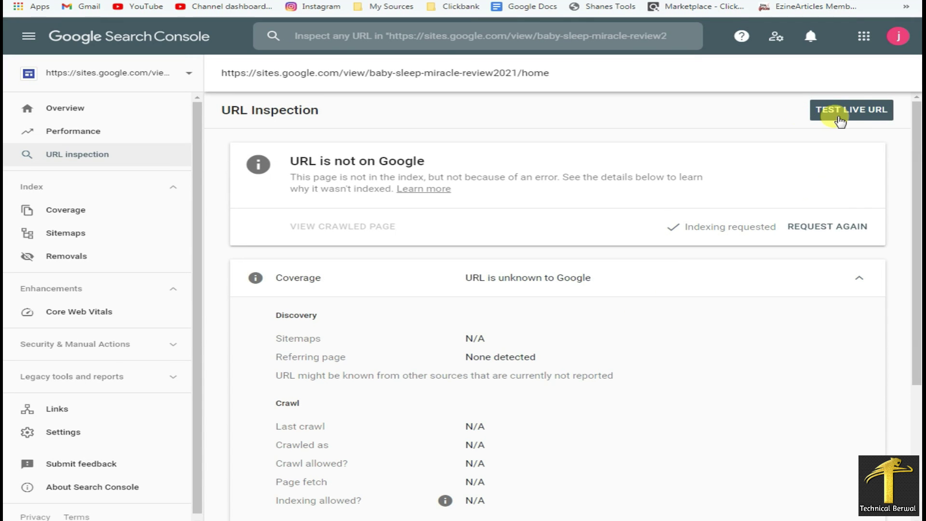
# Run a live test of the inspected home page URL and check its availability to Google
pyautogui.click(841, 115)
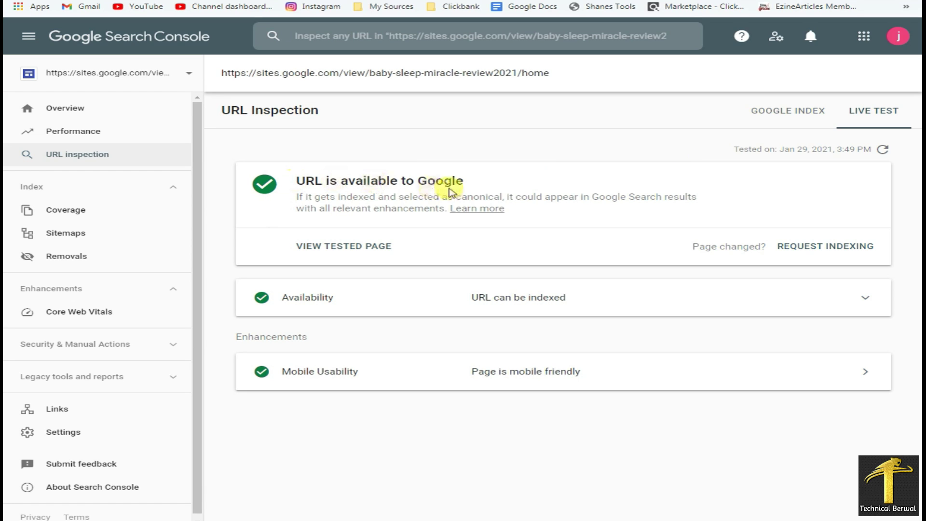
pyautogui.moveTo(462, 182); pyautogui.dragTo(295, 178)
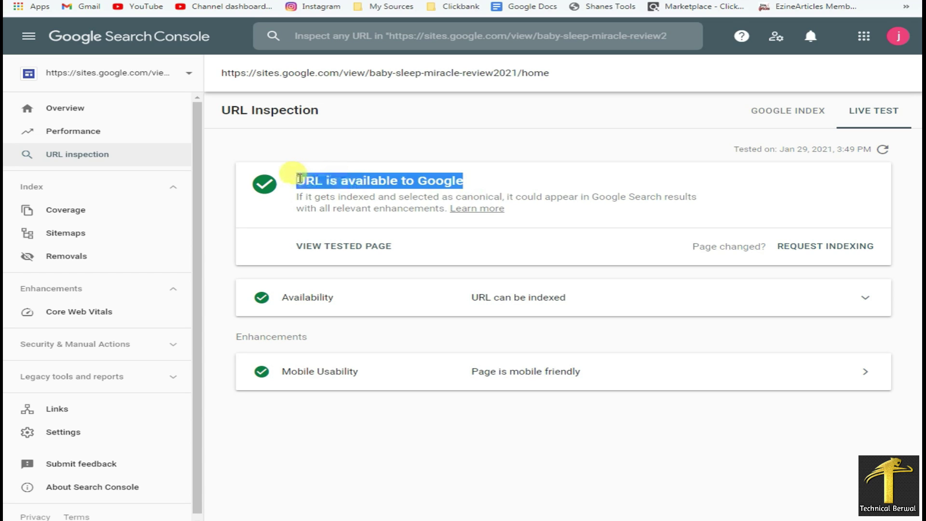
pyautogui.click(391, 145)
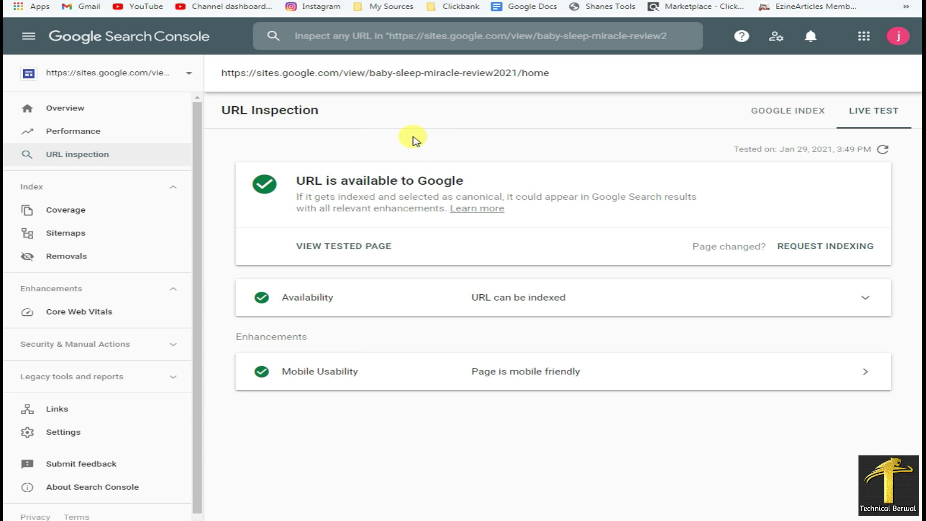